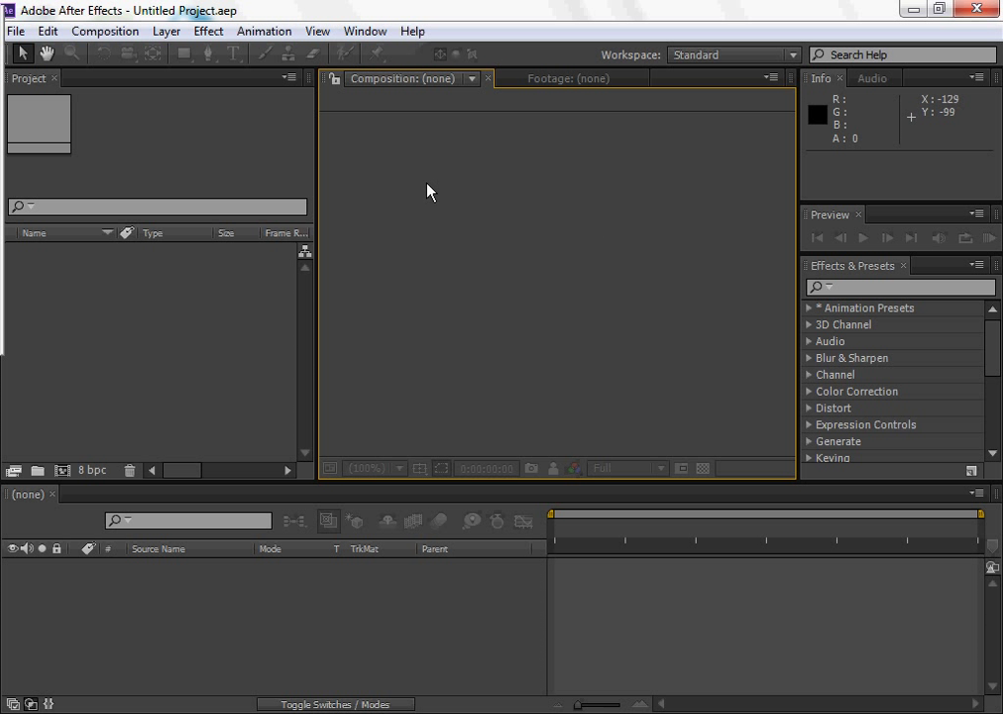
Close the Toshiba webcam side toolbar covering the project window.
mouse_move(29, 89)
right_click(10, 26)
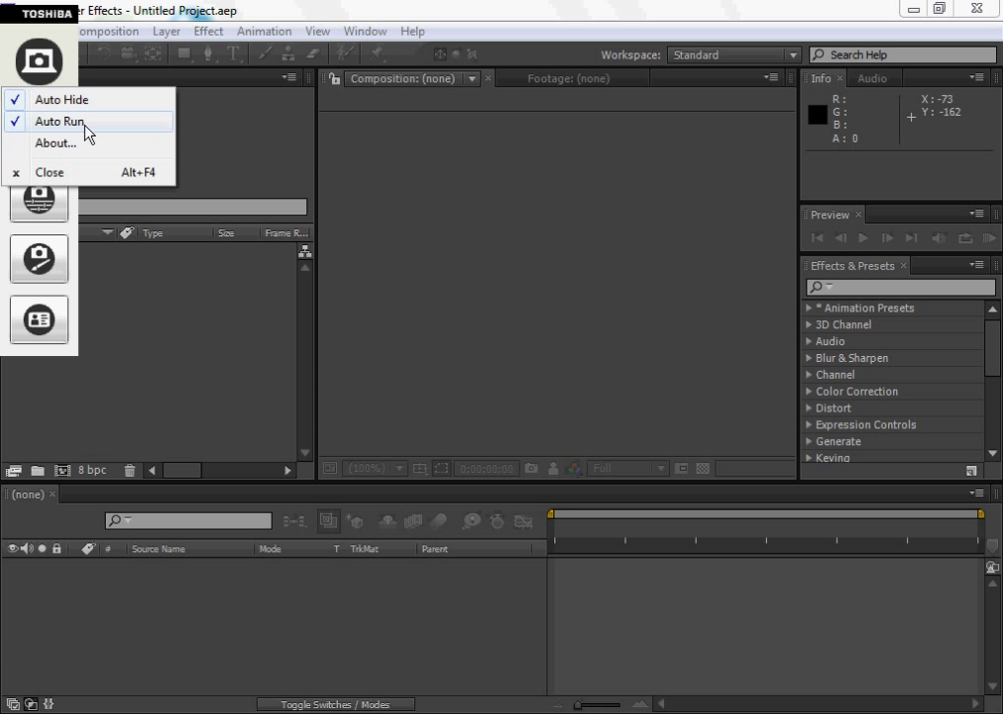
click(59, 176)
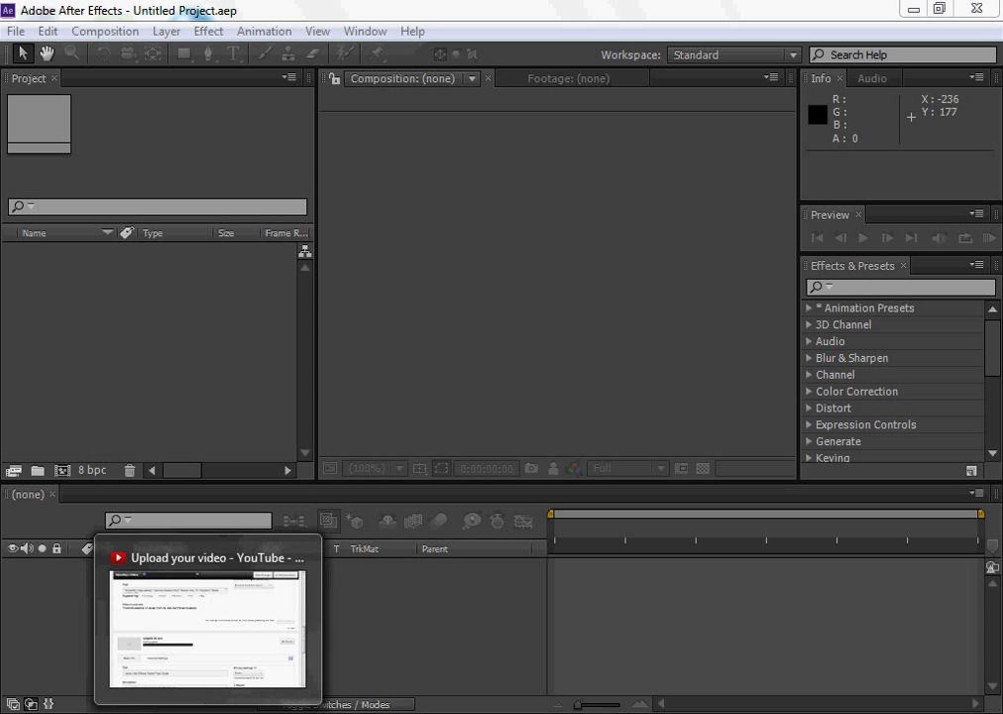
Replay Video_00007 from the start in the media player, pause it and minimize the player.
click(261, 605)
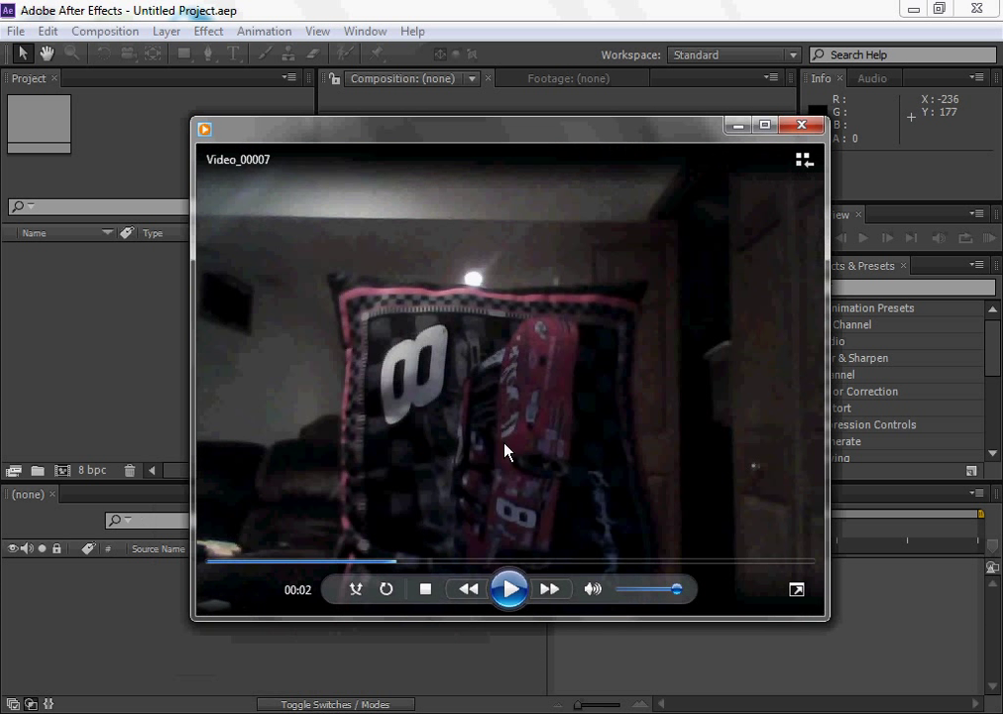
drag(392, 562, 205, 563)
click(503, 601)
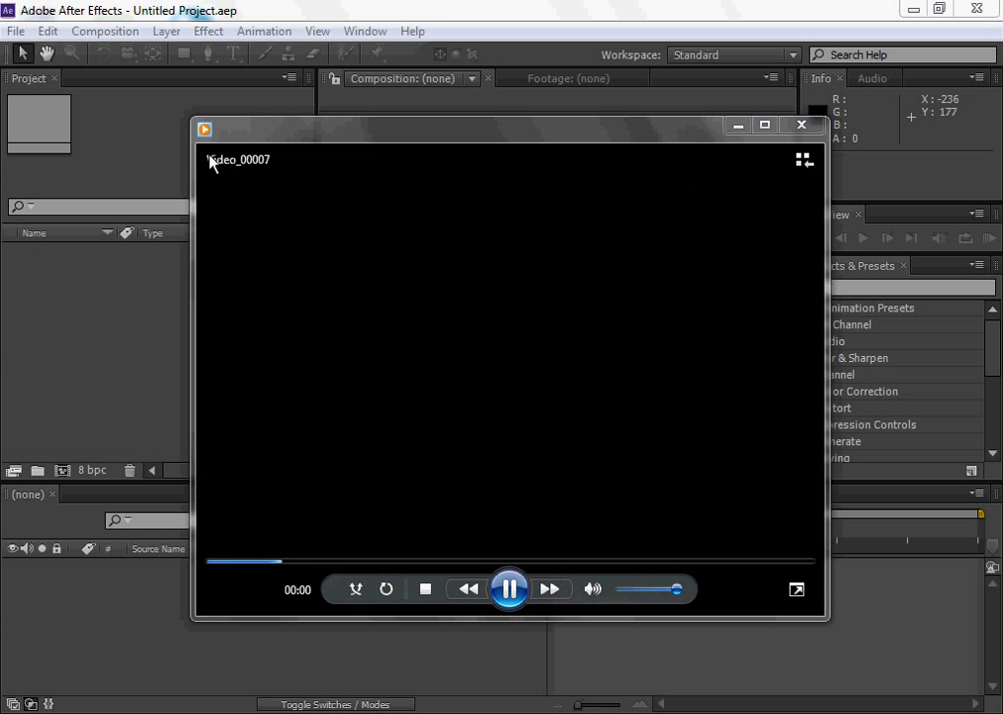
click(511, 595)
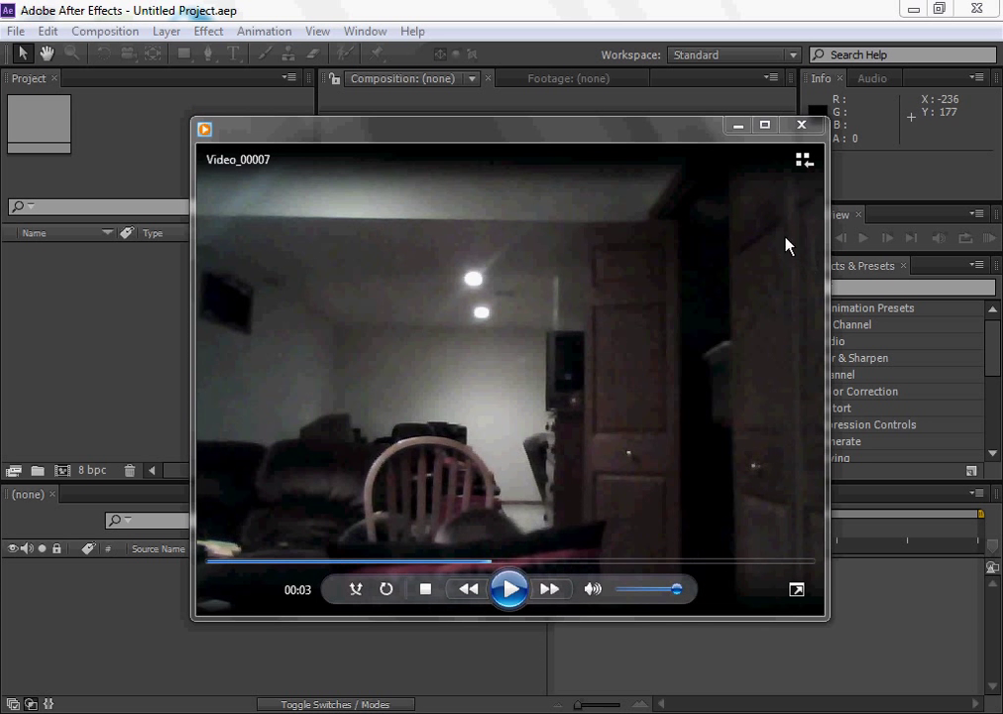
click(739, 125)
Search the computer for "video" and import Video_00007 into the After Effects project.
click(61, 697)
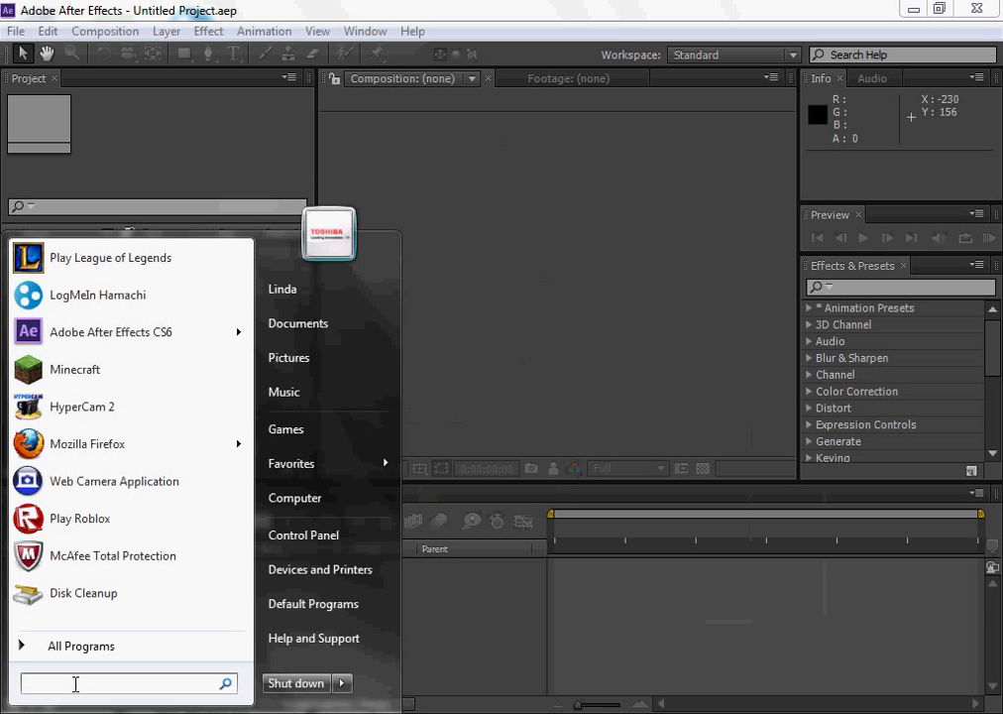
text(vide)
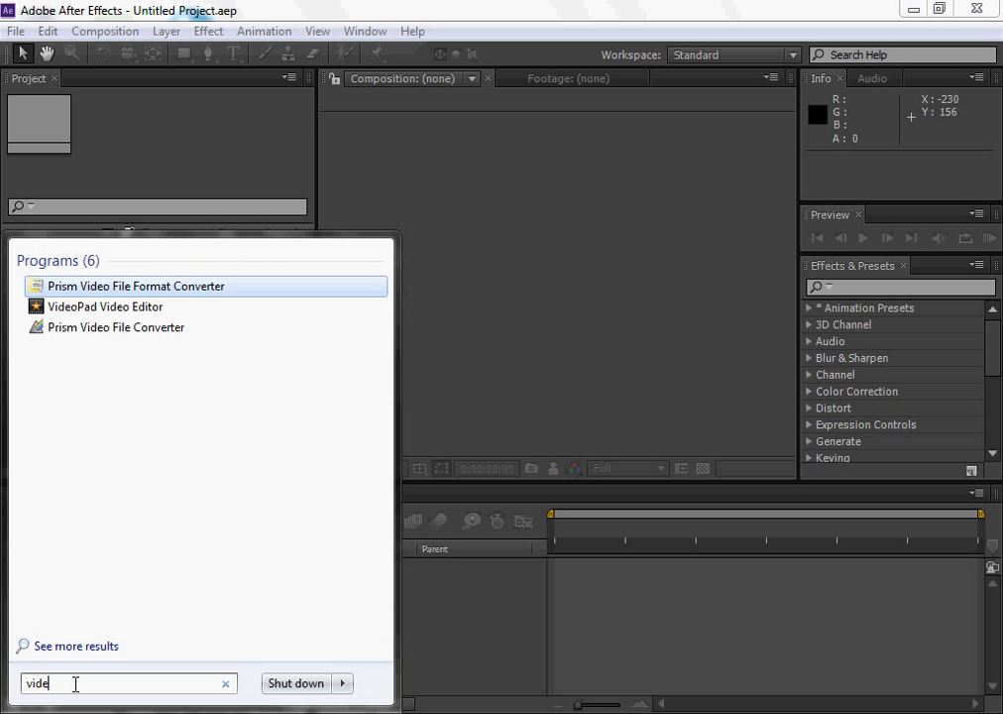
text(o)
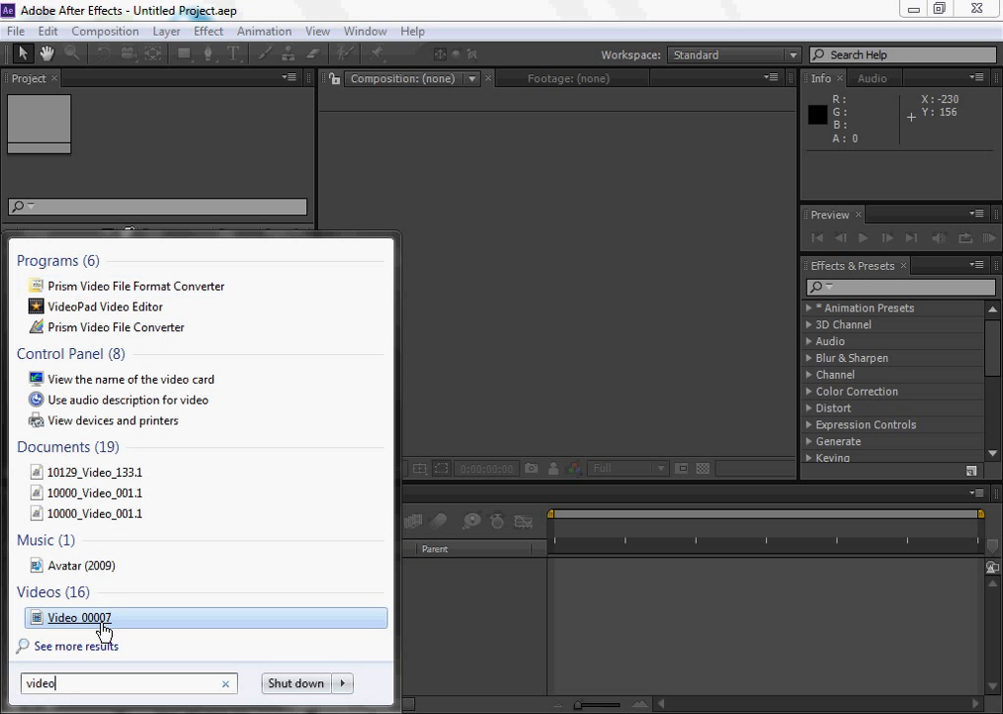
drag(104, 629, 259, 177)
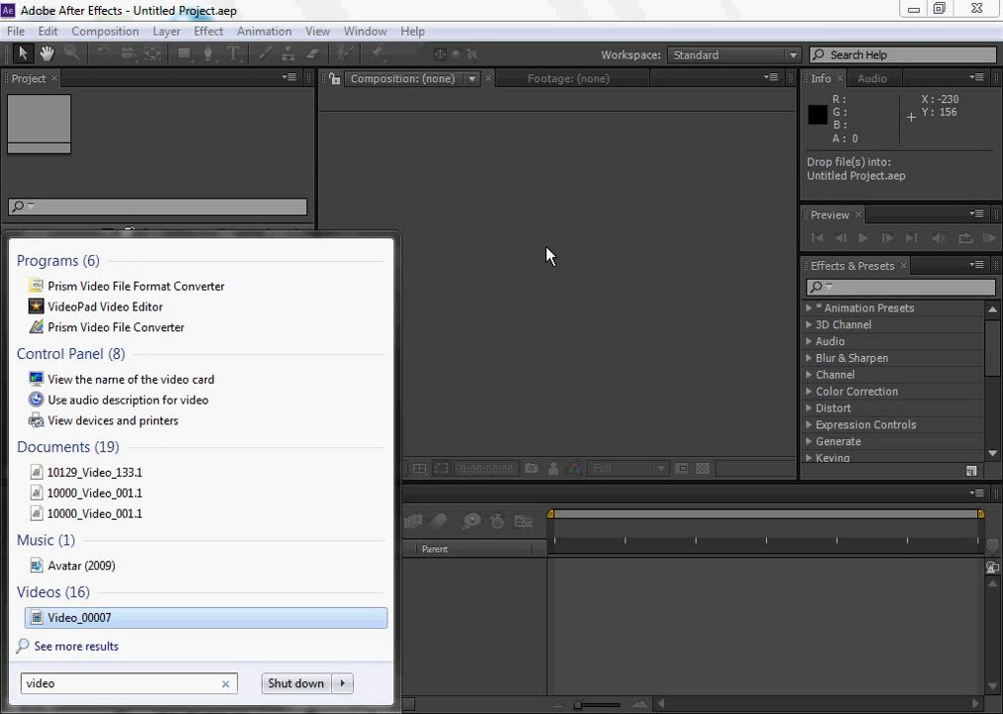
click(125, 688)
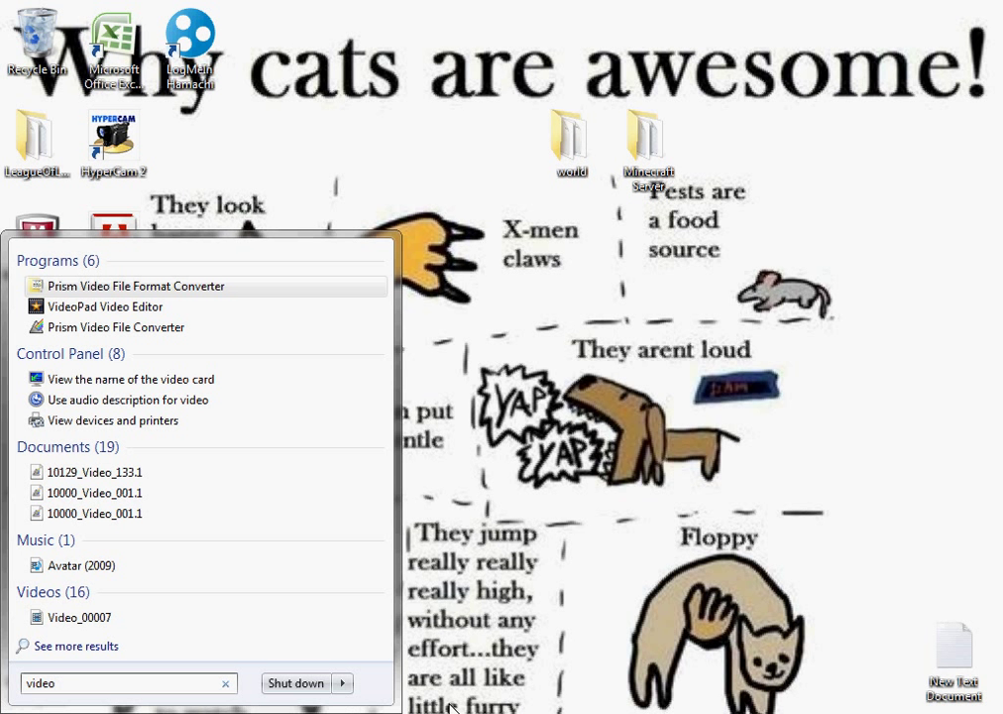
click(488, 572)
key(alt+Tab)
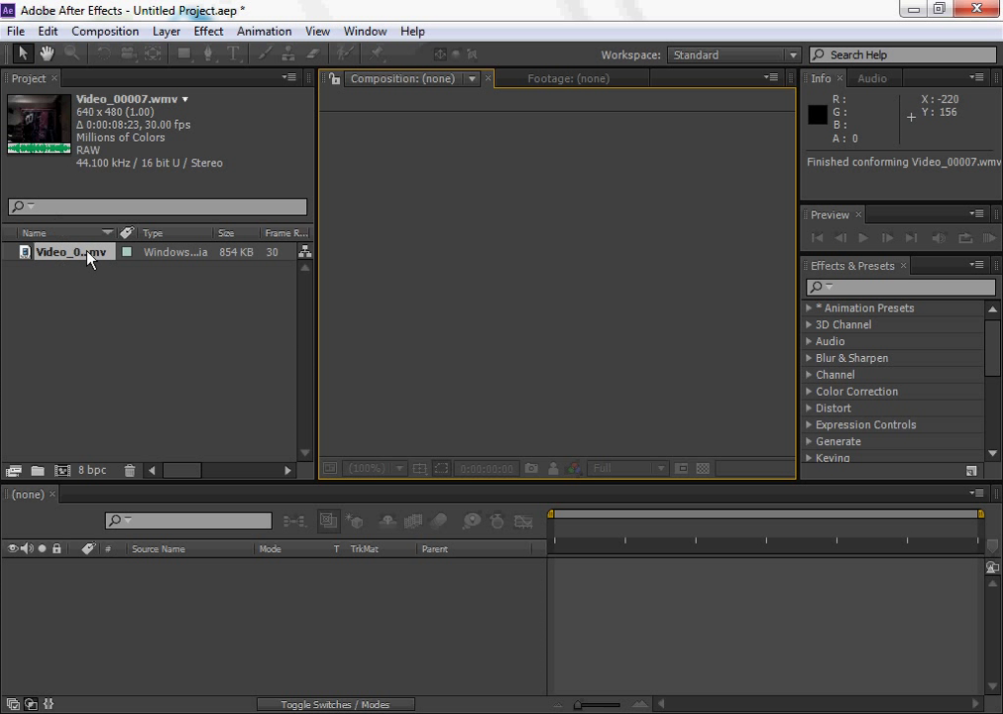
Create a composition from Video_00007.wmv and play it through once.
drag(78, 251, 145, 580)
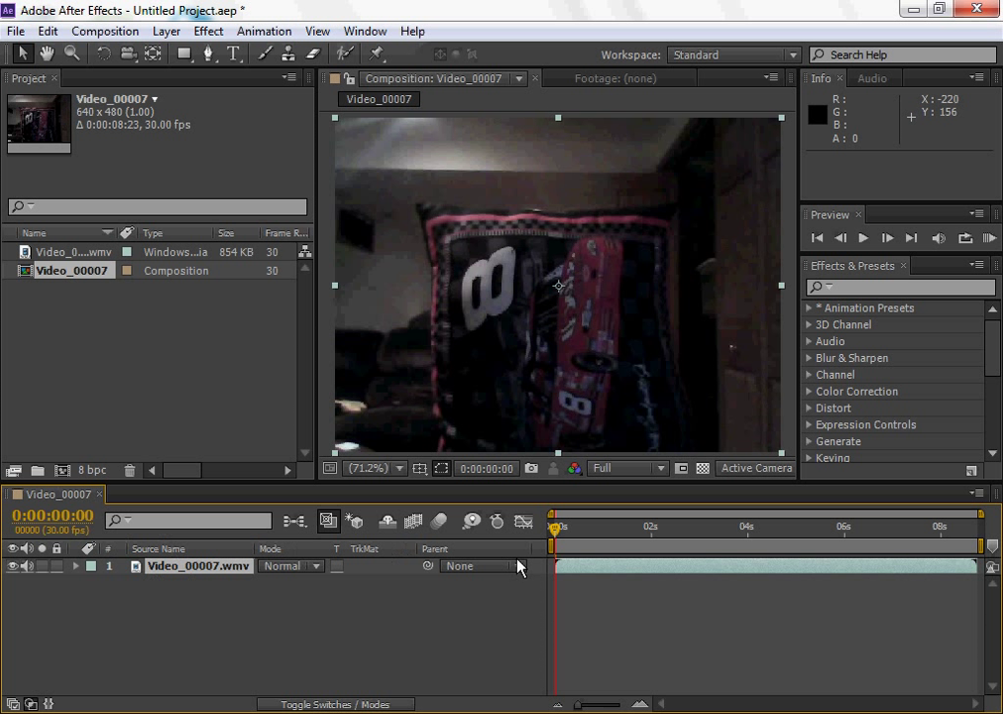
key(space)
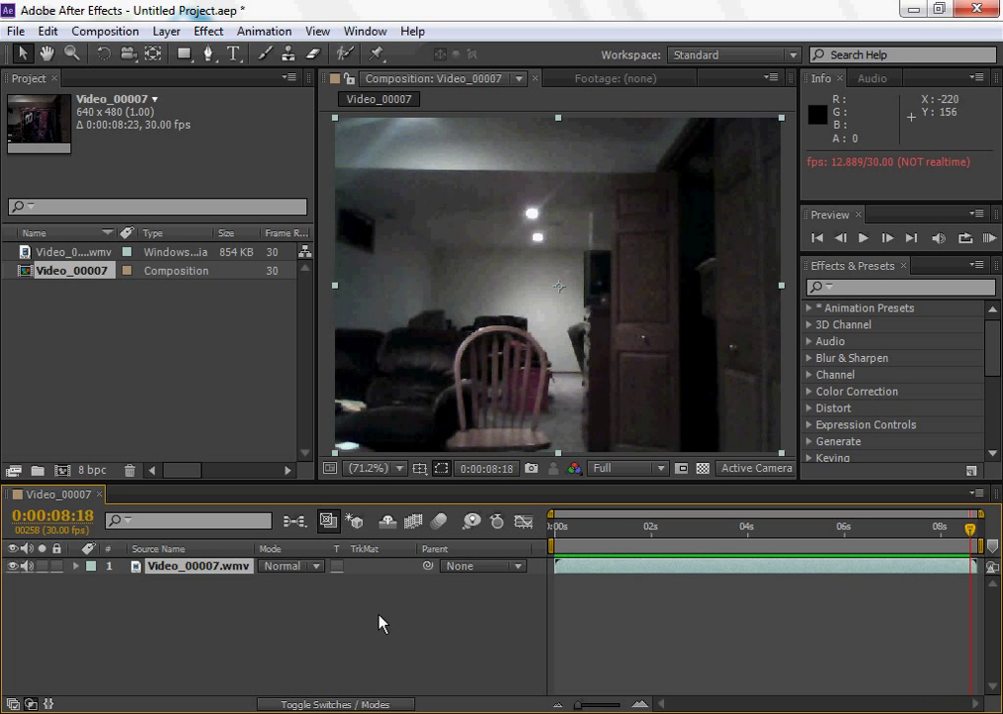
Import the blood splatter image with the white background from the desktop and set the current time to 0:00:03:04.
click(914, 9)
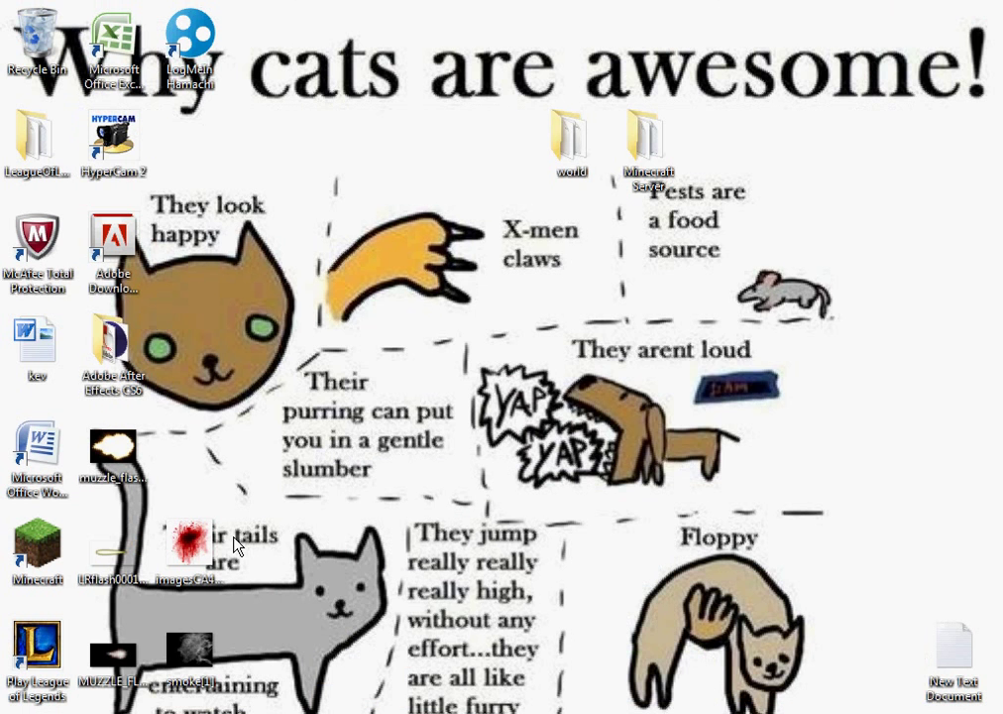
drag(191, 548, 93, 308)
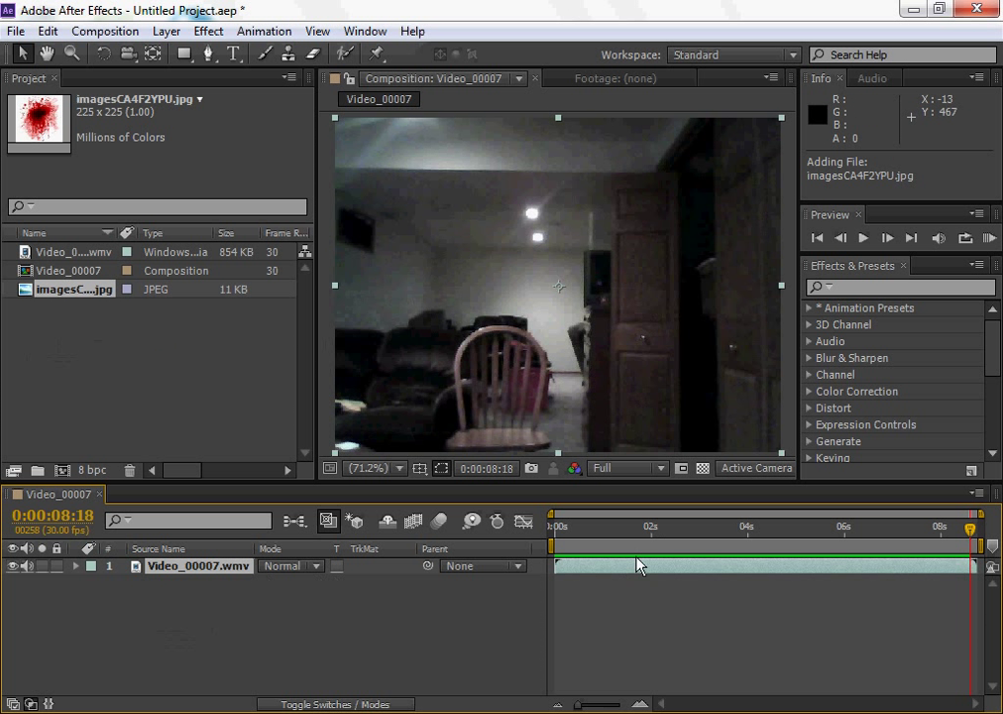
drag(973, 536, 706, 544)
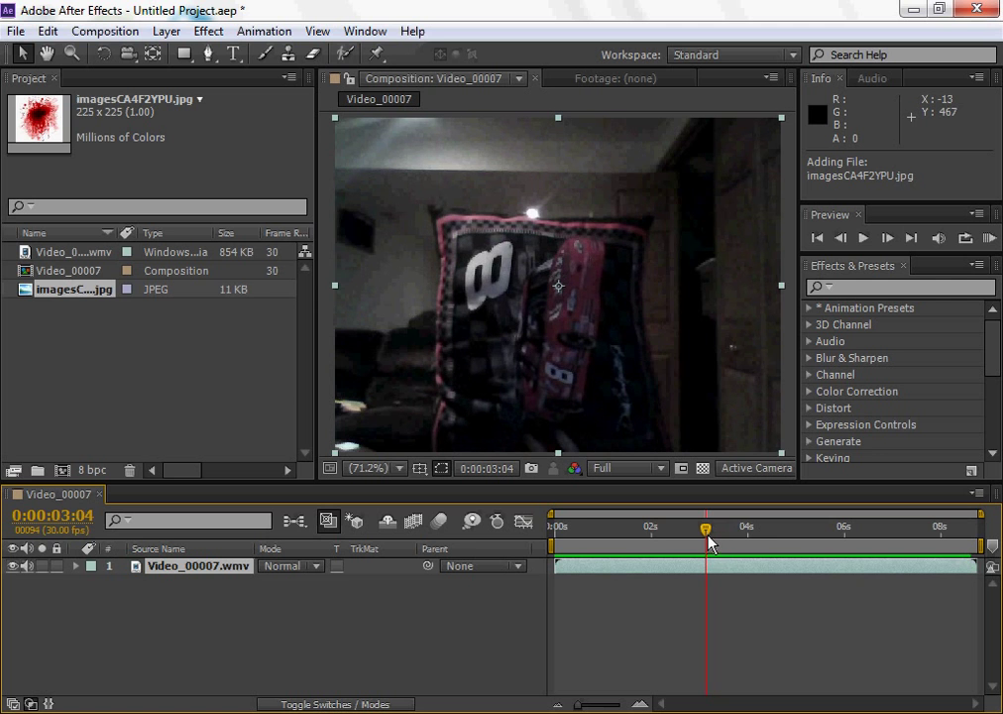
Try the white-background splatter image over the pillow as a Screen-mode layer, and delete that layer.
drag(102, 297, 575, 297)
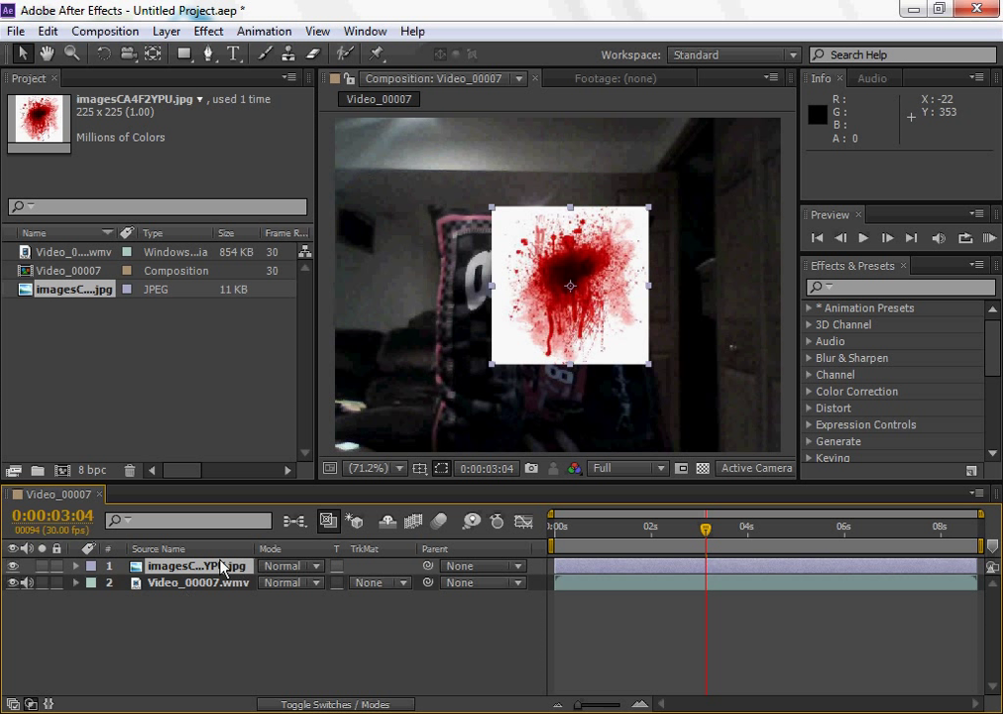
click(340, 704)
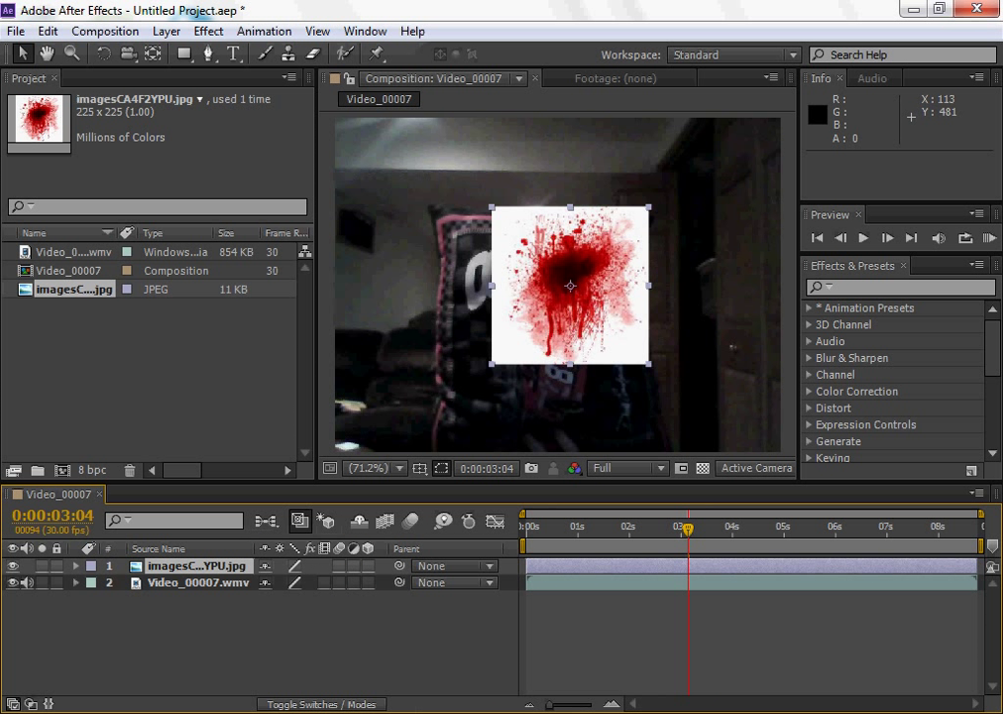
click(342, 704)
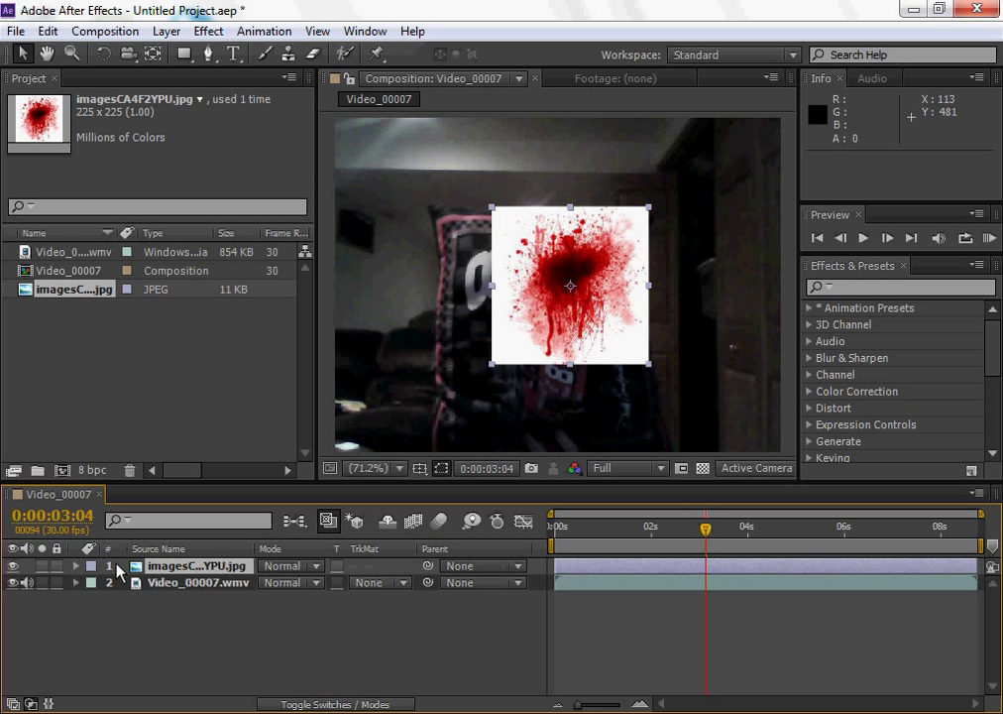
click(303, 568)
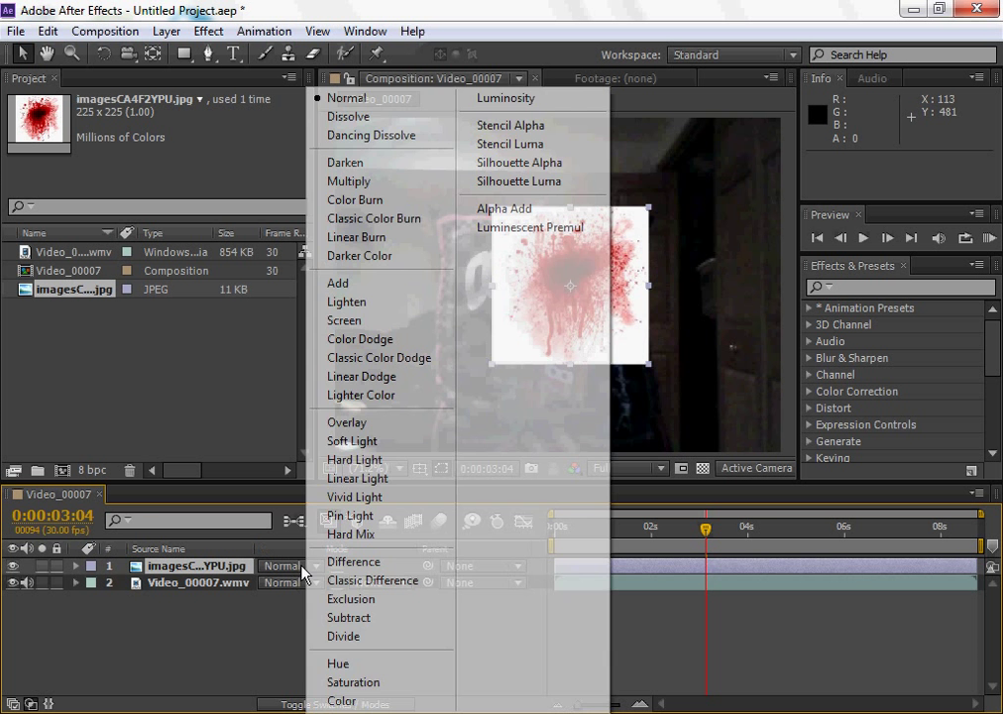
click(347, 320)
drag(551, 309, 530, 303)
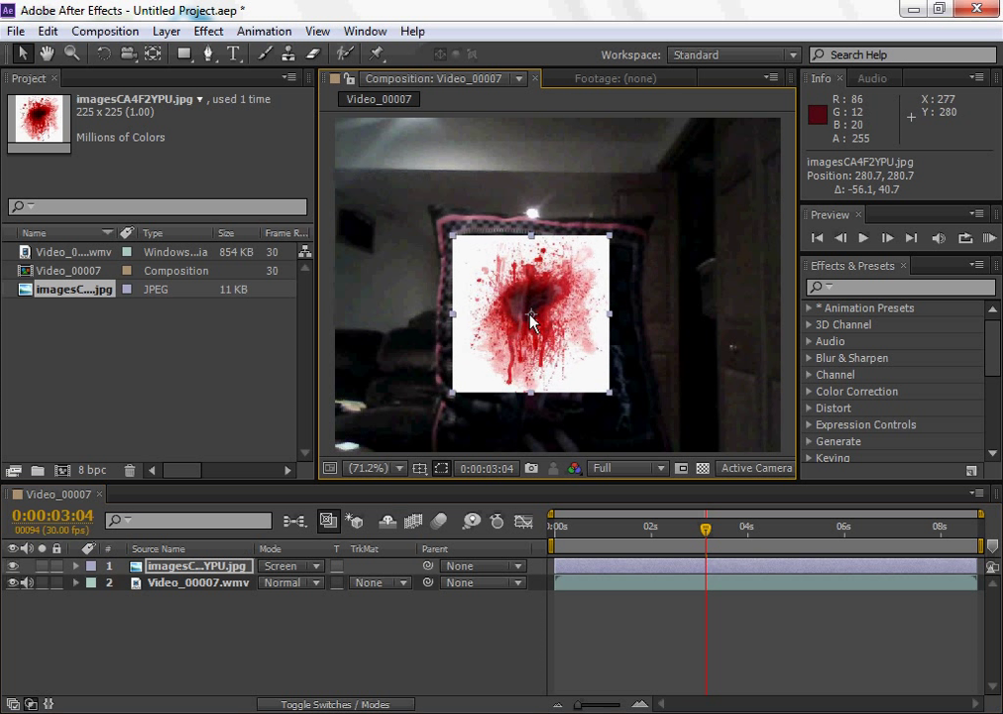
key(Delete)
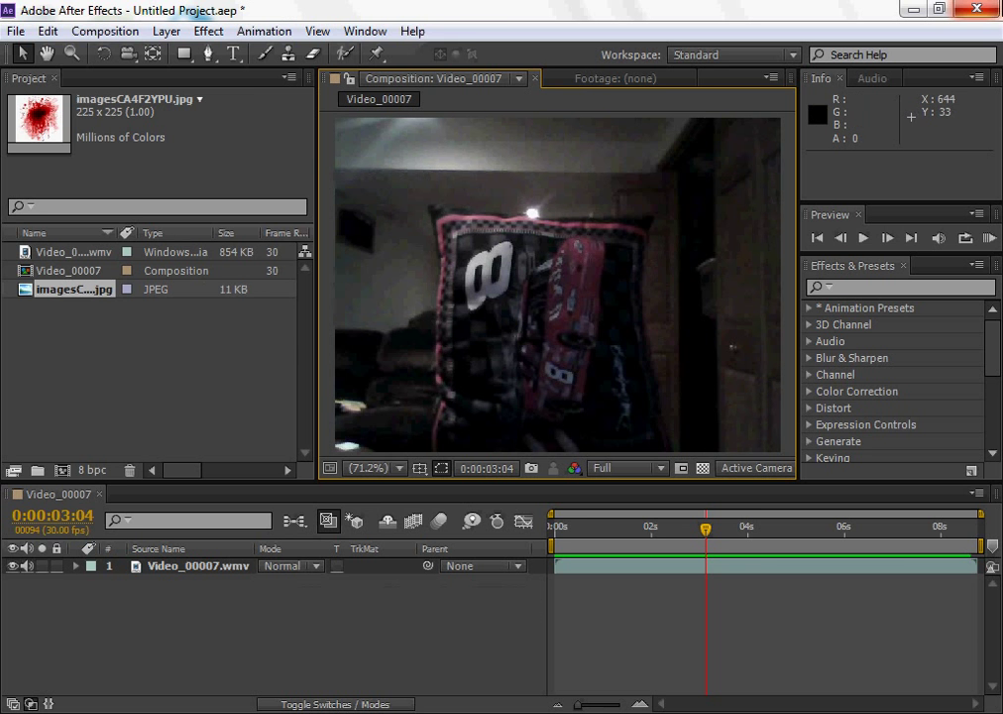
Import the blood image with the black background from the desktop and place it over the pillow at about 311.6, 276.5.
click(912, 9)
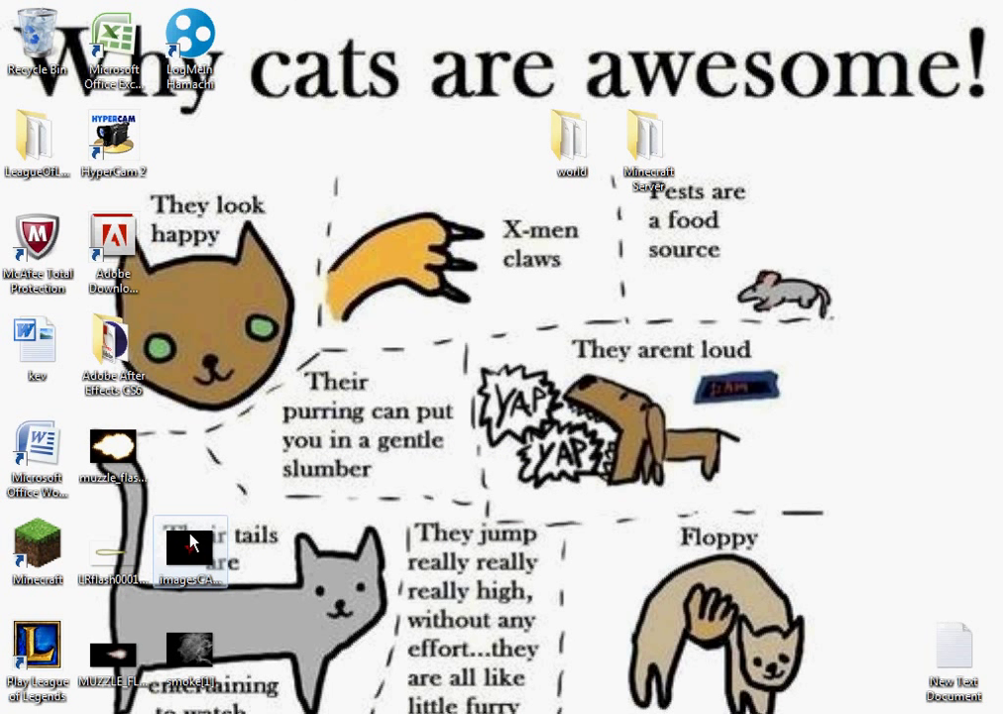
drag(214, 551, 363, 617)
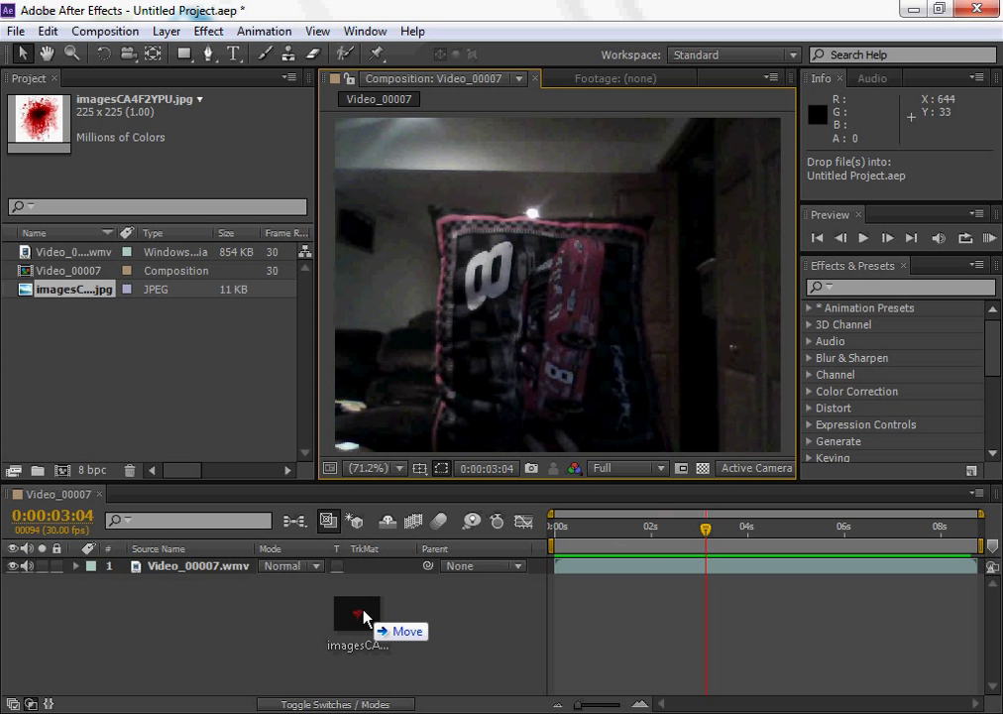
drag(363, 617, 133, 337)
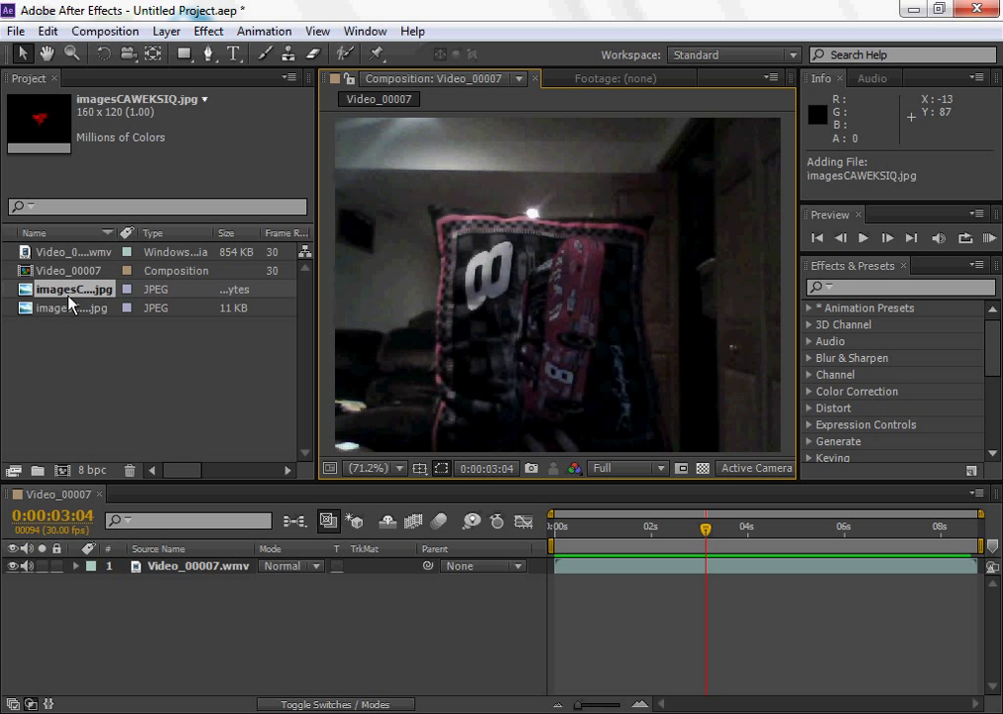
drag(53, 290, 553, 326)
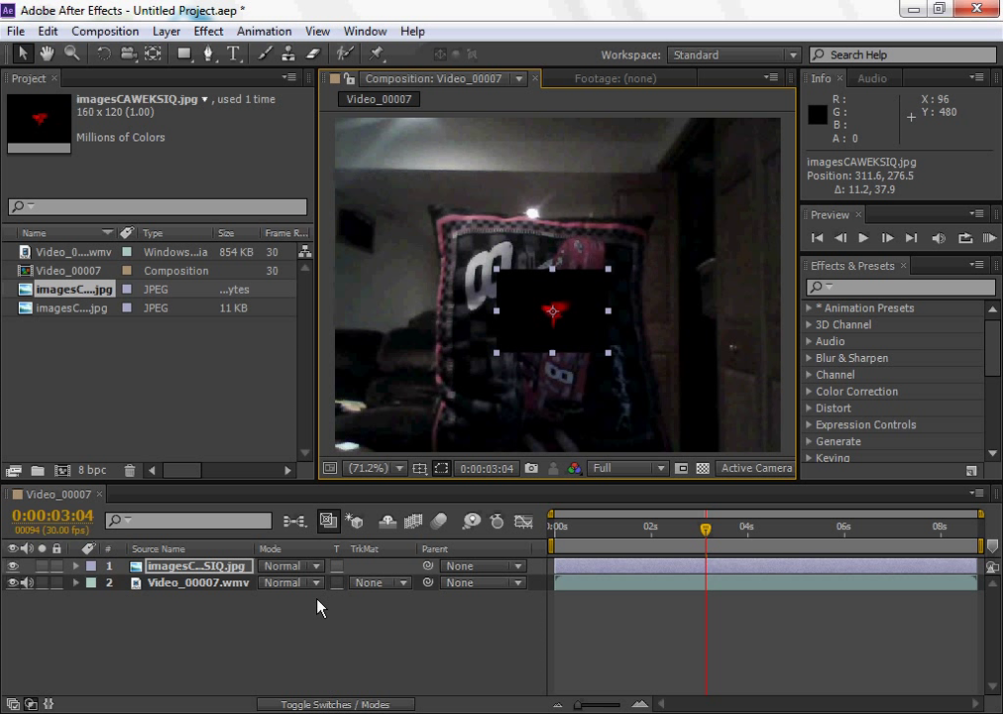
Set the blending mode of the black-background blood layer to Screen.
click(340, 705)
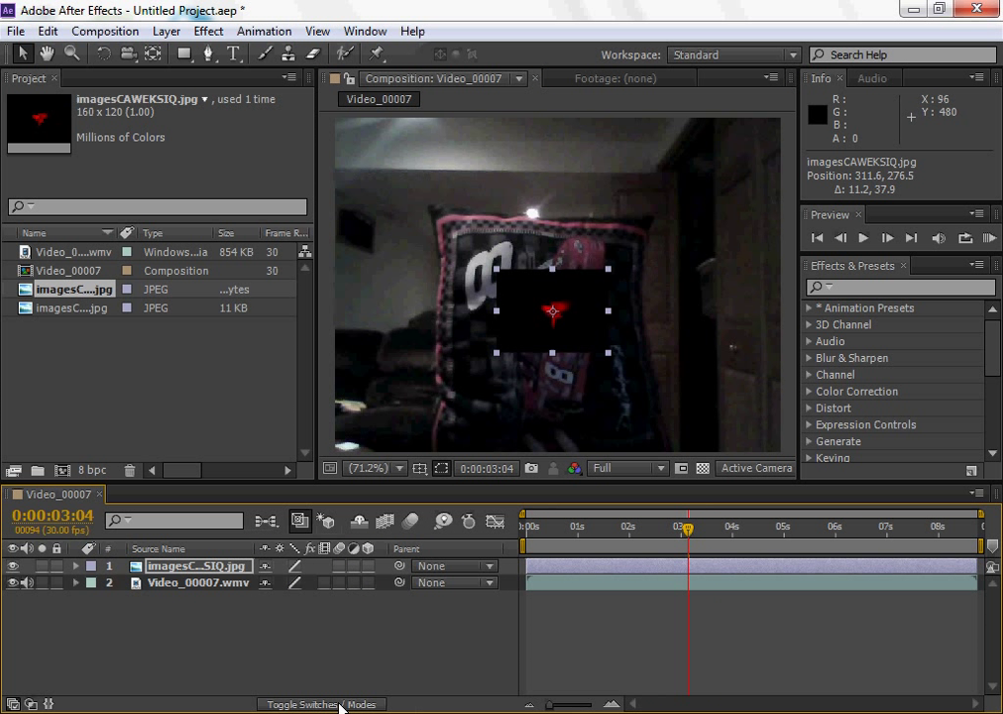
click(342, 705)
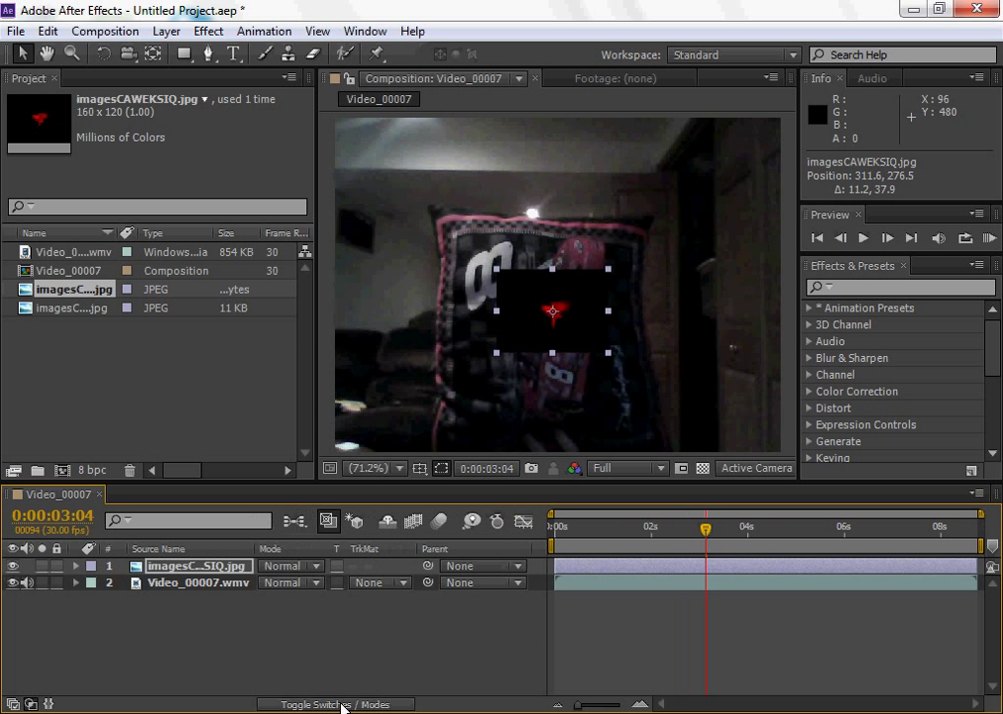
click(284, 566)
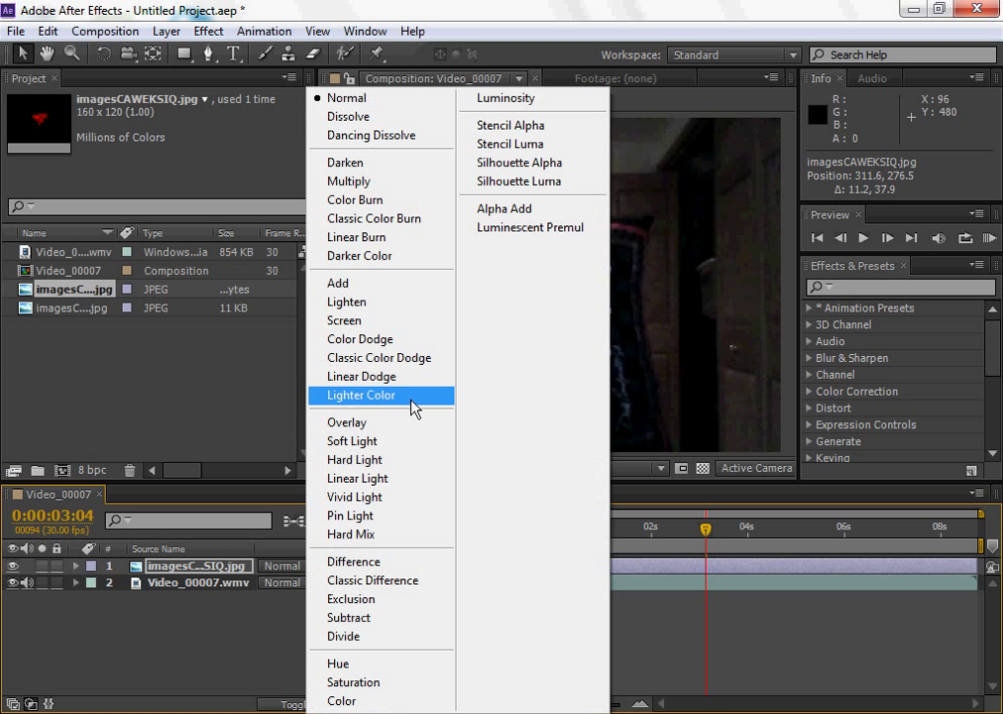
click(367, 323)
Enlarge the blood layer and position it over the middle of the pillow.
drag(601, 318, 628, 326)
drag(536, 284, 536, 255)
drag(529, 347, 540, 229)
drag(569, 282, 571, 291)
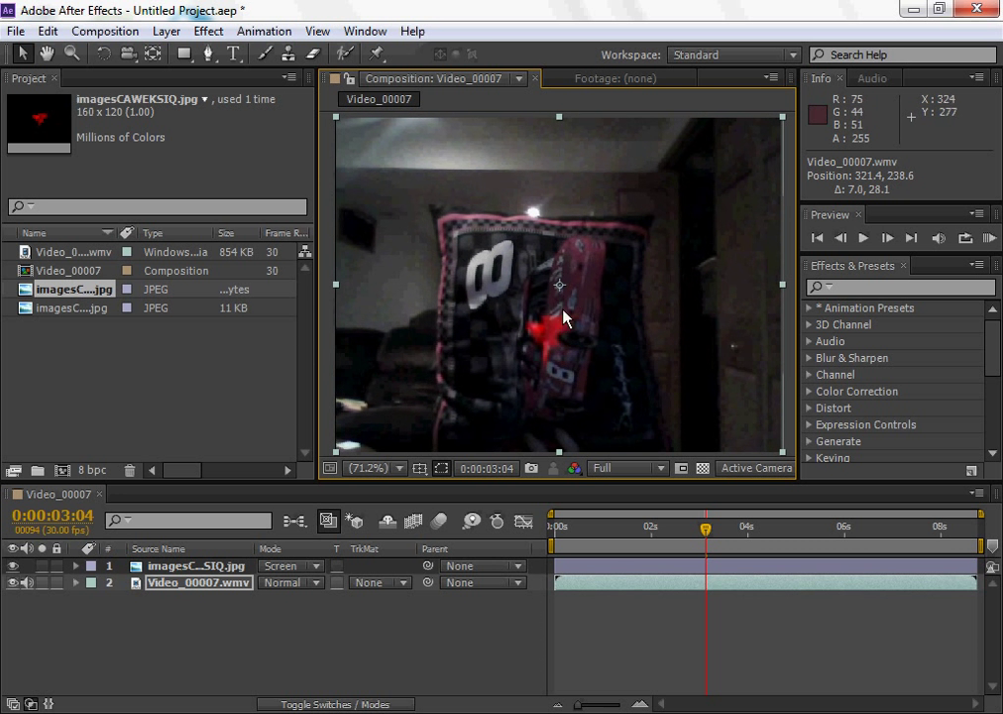
Reselect the blood layer and stretch it slightly taller to a scale of about 163%, 201%.
click(235, 567)
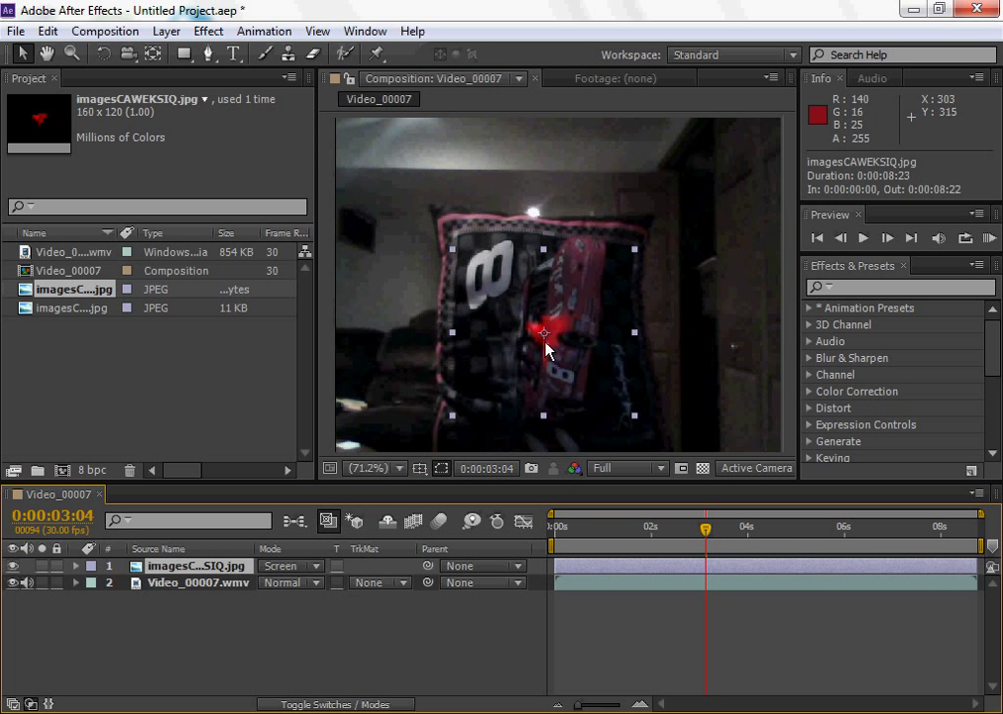
mouse_move(544, 253)
mouse_down()
mouse_move(543, 235)
mouse_move(541, 258)
mouse_up()
click(208, 567)
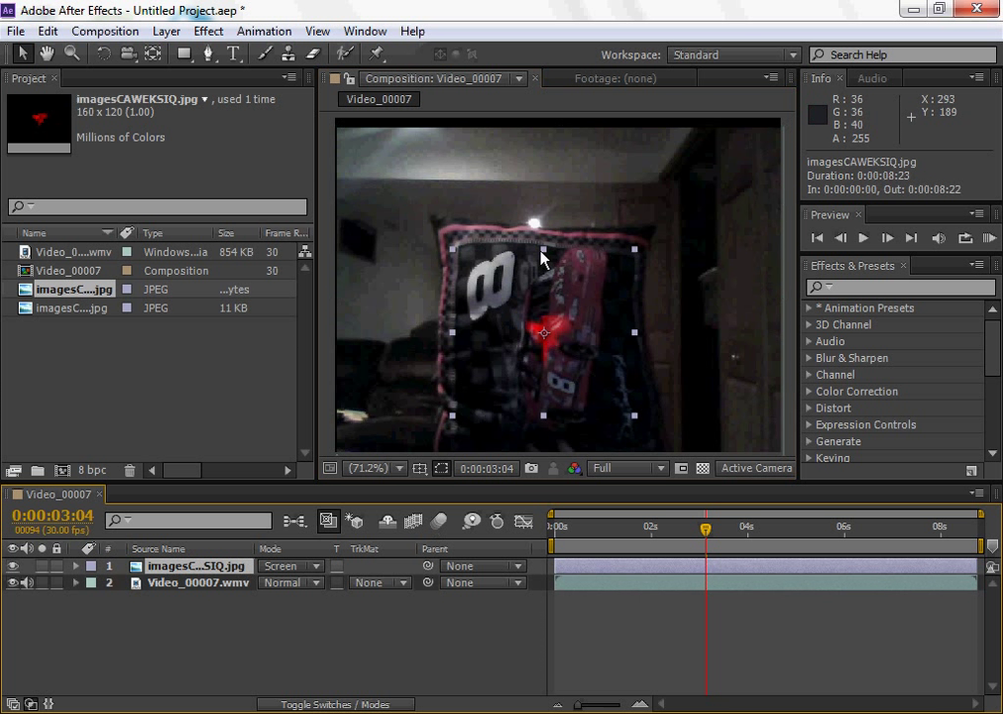
drag(544, 249, 544, 243)
mouse_move(540, 230)
mouse_down()
mouse_move(540, 217)
mouse_move(543, 248)
mouse_up()
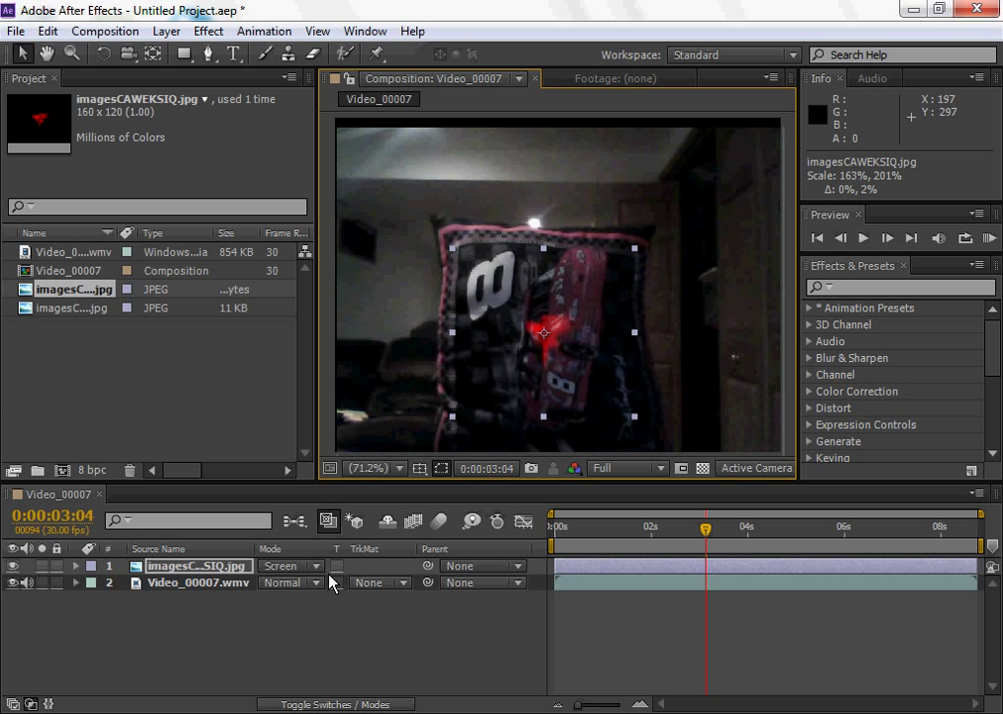
Adjust the blood layer's transform to rotation -359°, scale 170.2, 209.2%, anchor point 88, 54 and position 315.6, 311.6.
click(363, 704)
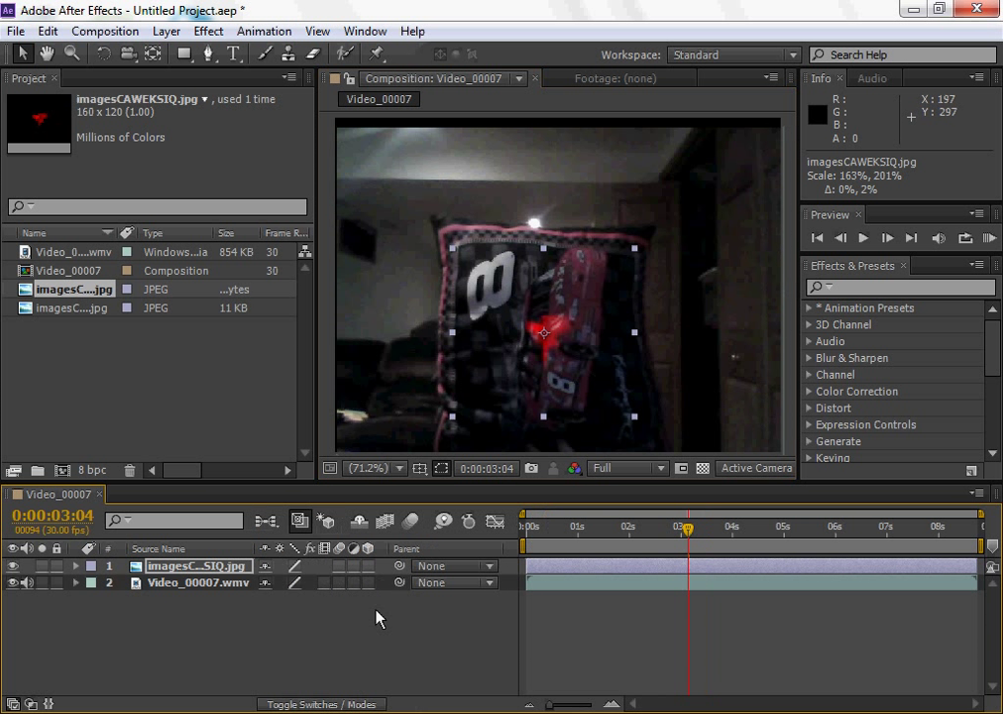
click(75, 566)
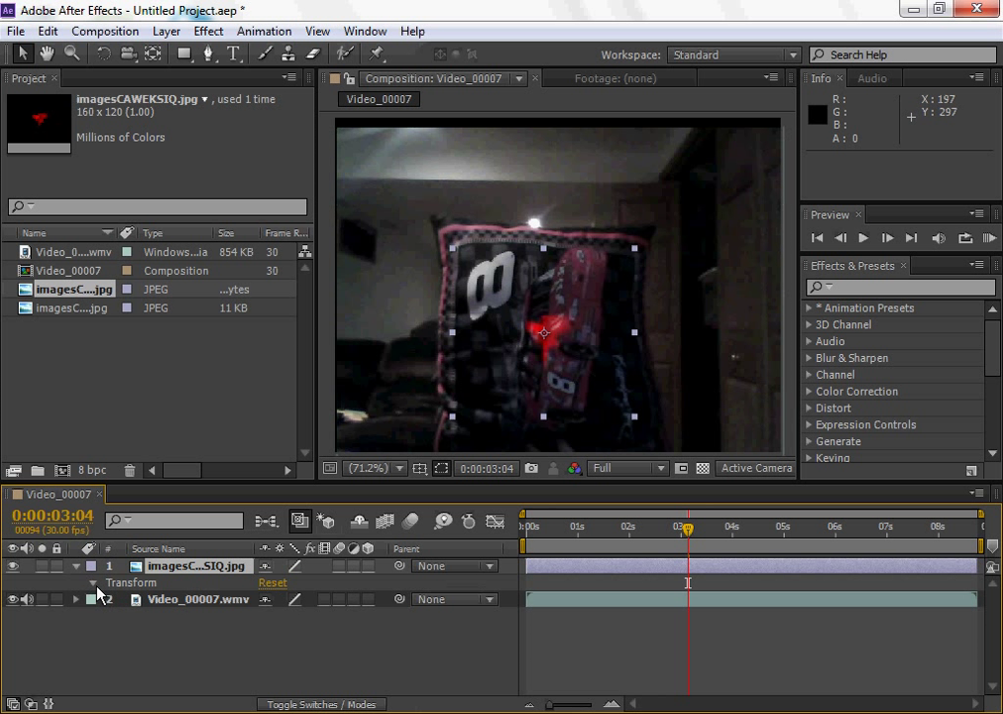
click(92, 582)
drag(261, 666, 310, 676)
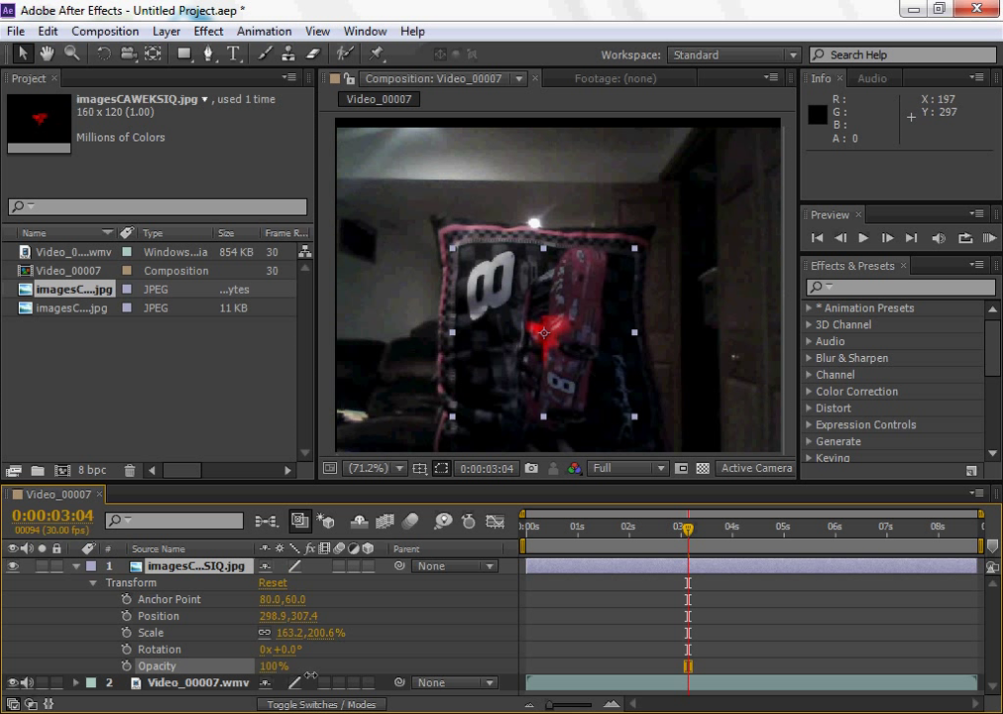
drag(262, 648, 296, 649)
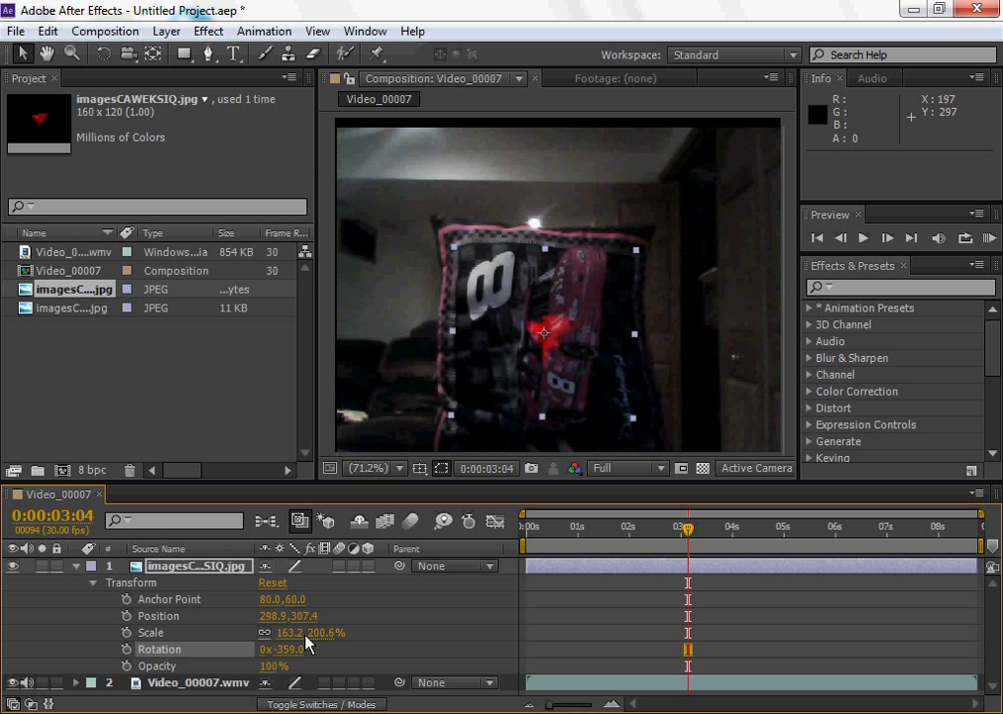
drag(279, 635, 293, 602)
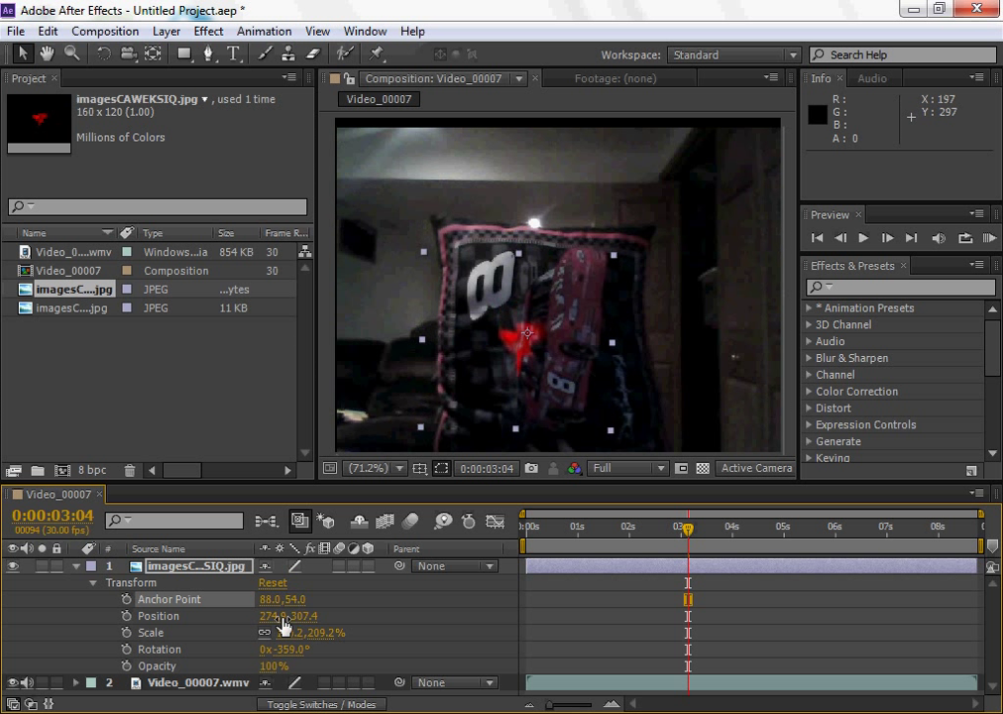
drag(520, 347, 551, 345)
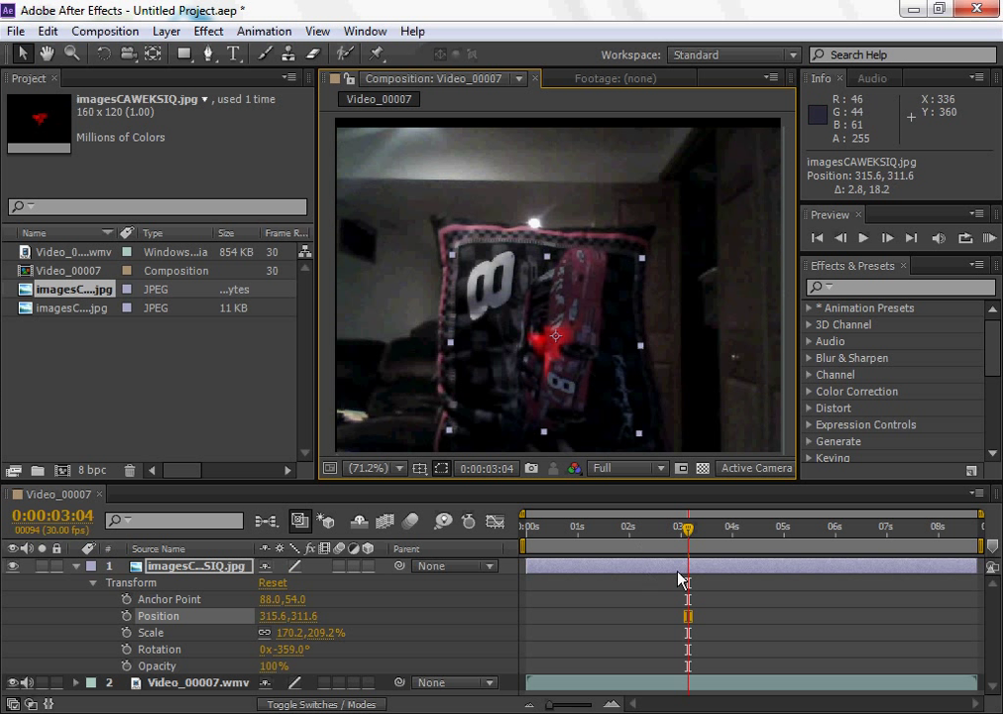
Trim the blood layer to start at 0:00:03:04 and last only a few frames.
drag(543, 575, 688, 575)
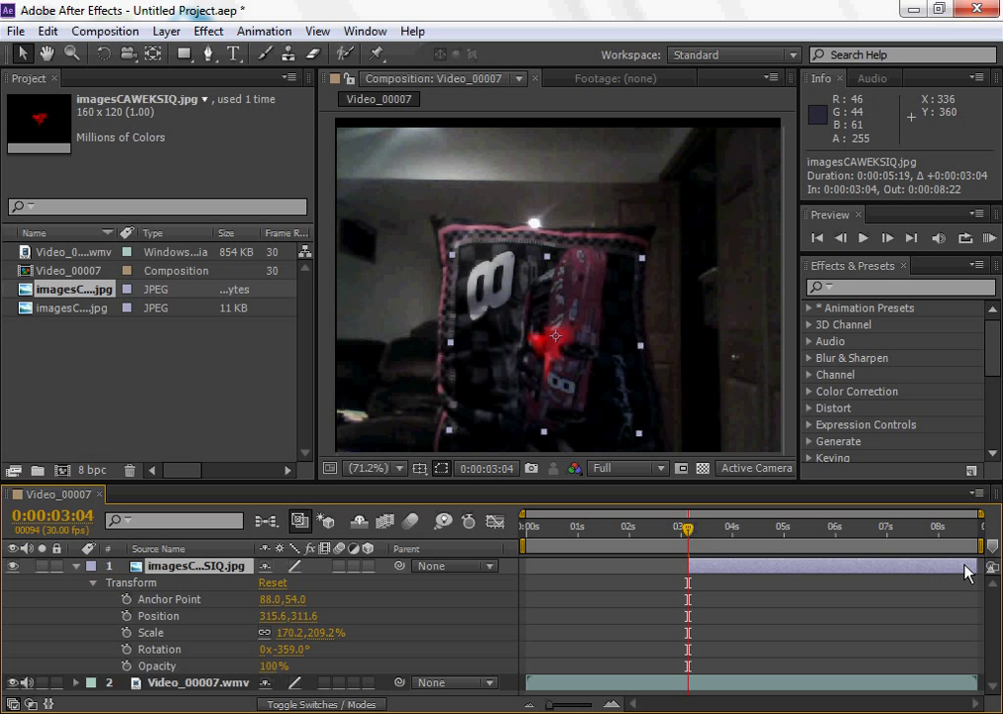
drag(968, 567, 694, 559)
drag(74, 291, 553, 363)
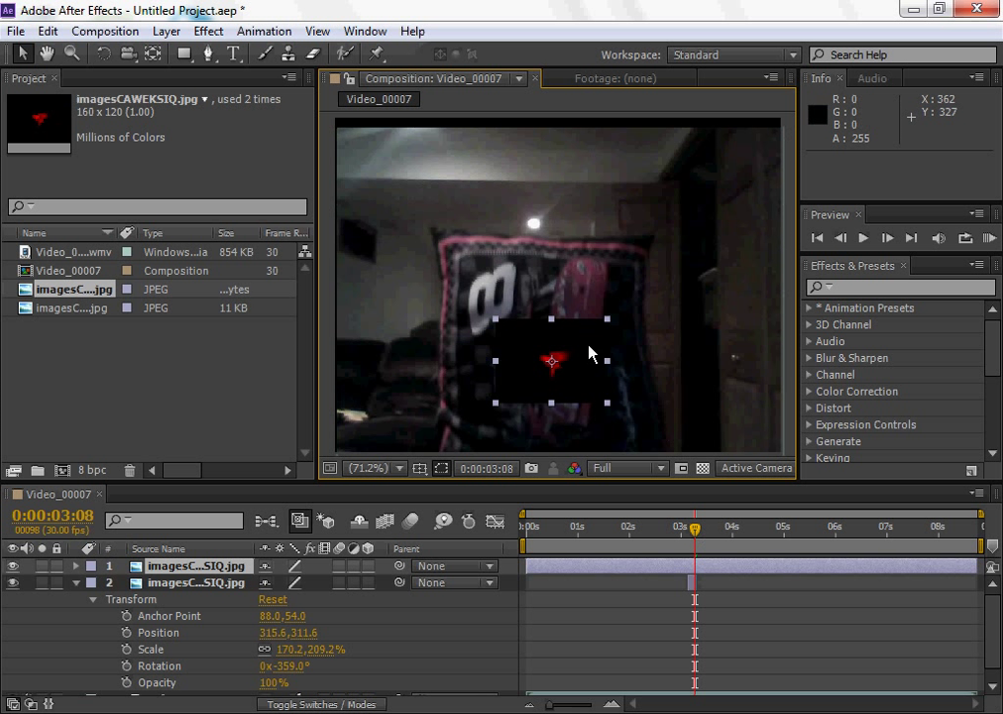
mouse_move(551, 321)
mouse_down()
mouse_move(558, 304)
mouse_move(554, 316)
mouse_up()
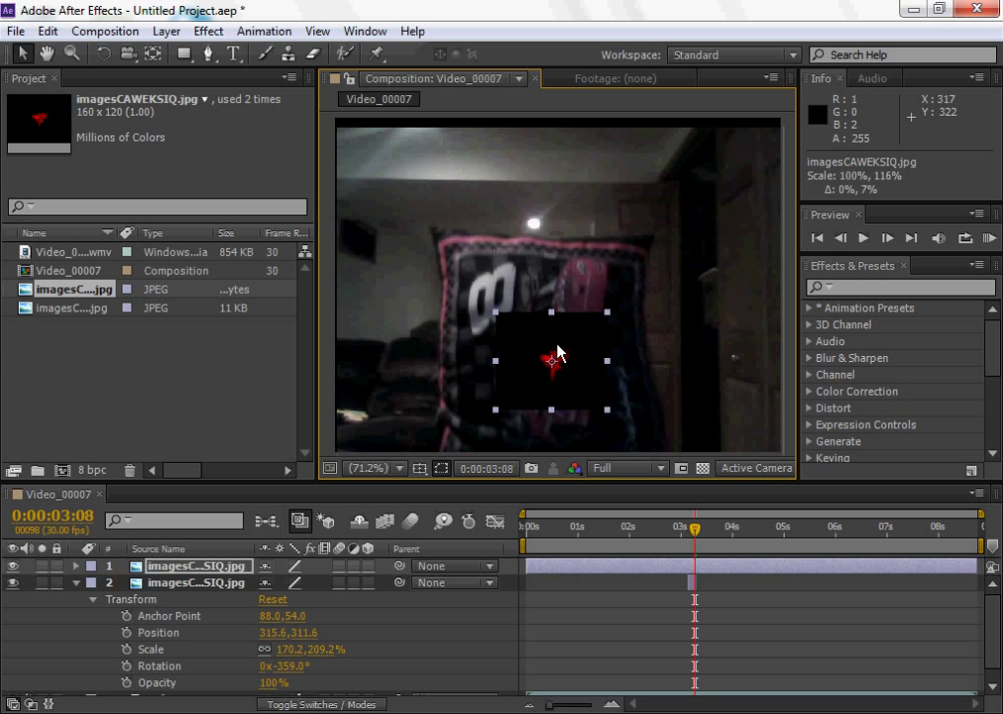
key(Delete)
Preview the hit from 0:00:02:20 and extend the blood layer's end to 0:00:03:15.
drag(706, 548, 666, 538)
key(space)
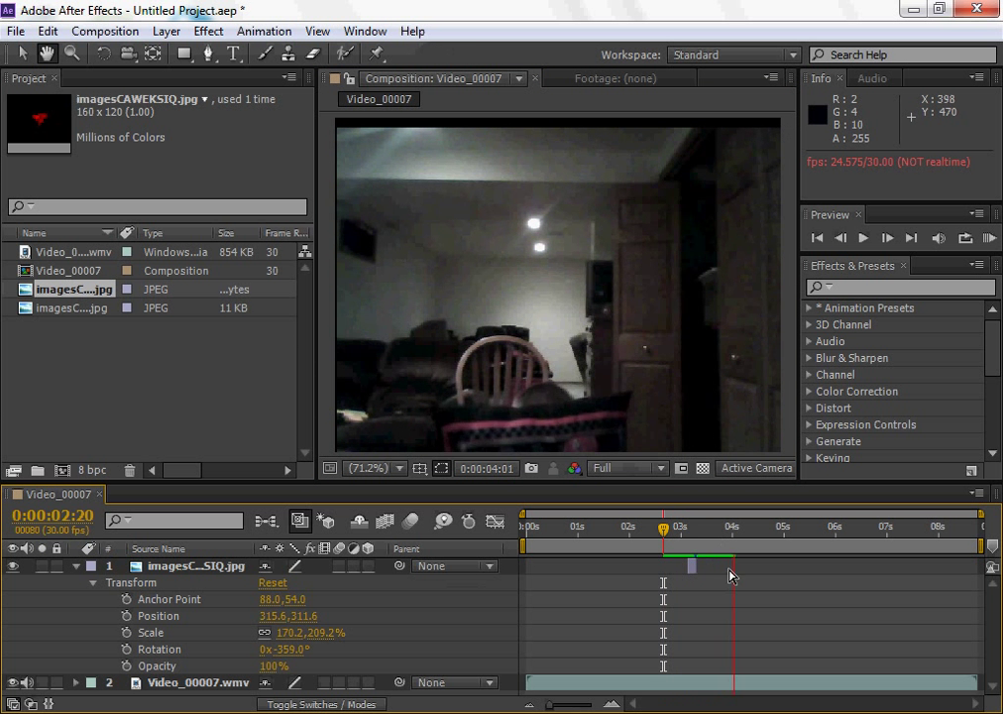
drag(747, 537, 697, 565)
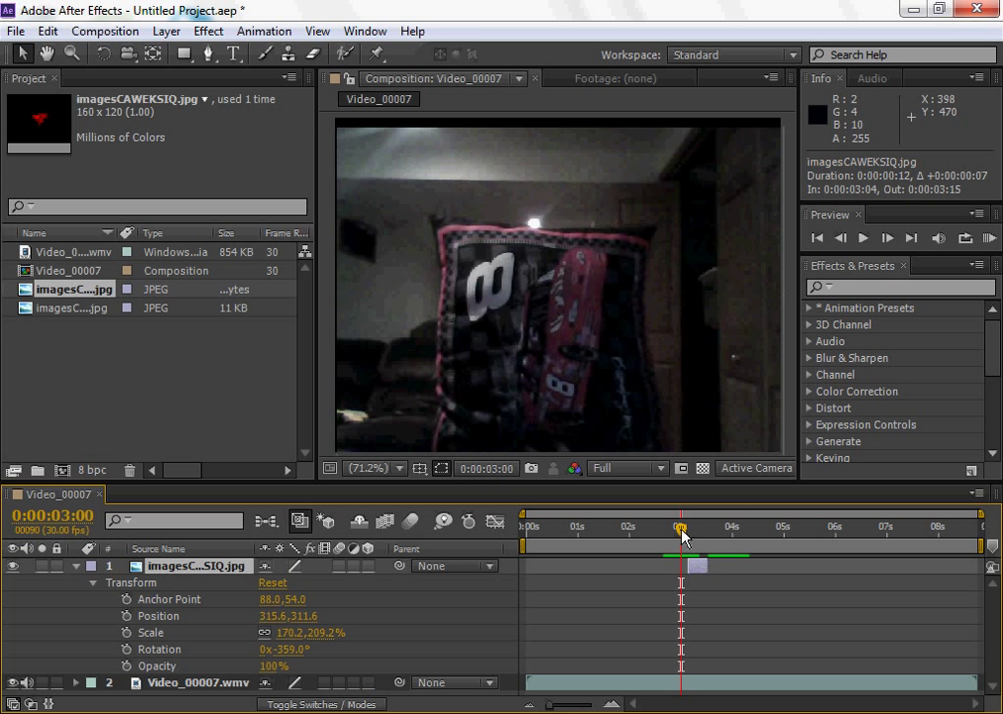
Replay the footage around the hit and shorten the end of the blood layer slightly.
key(space)
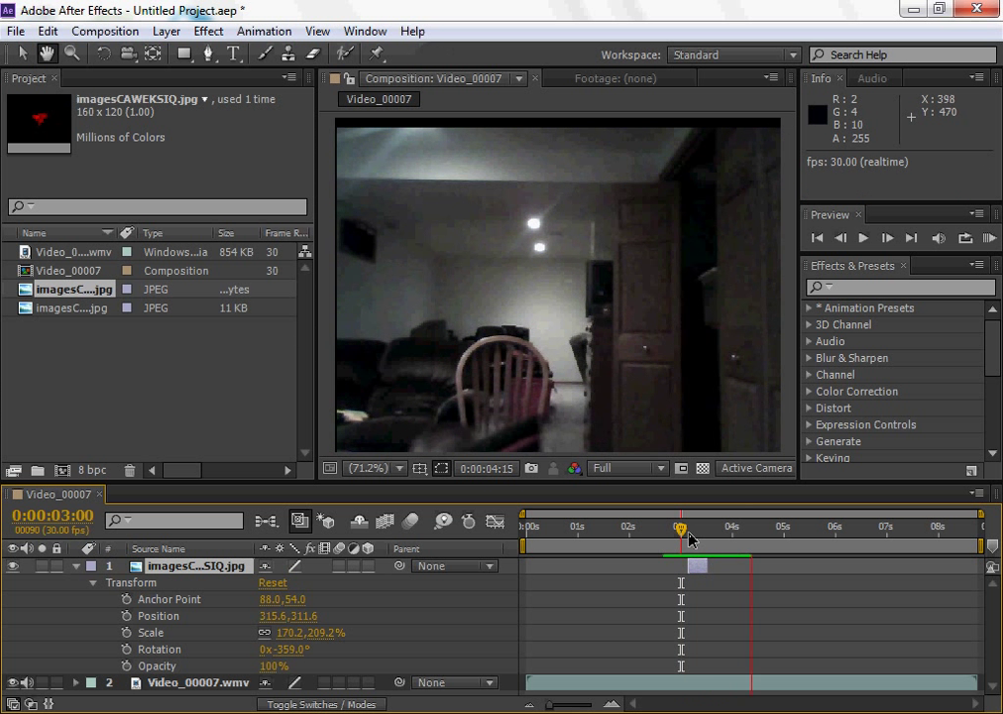
key(space)
drag(679, 548, 634, 571)
click(614, 332)
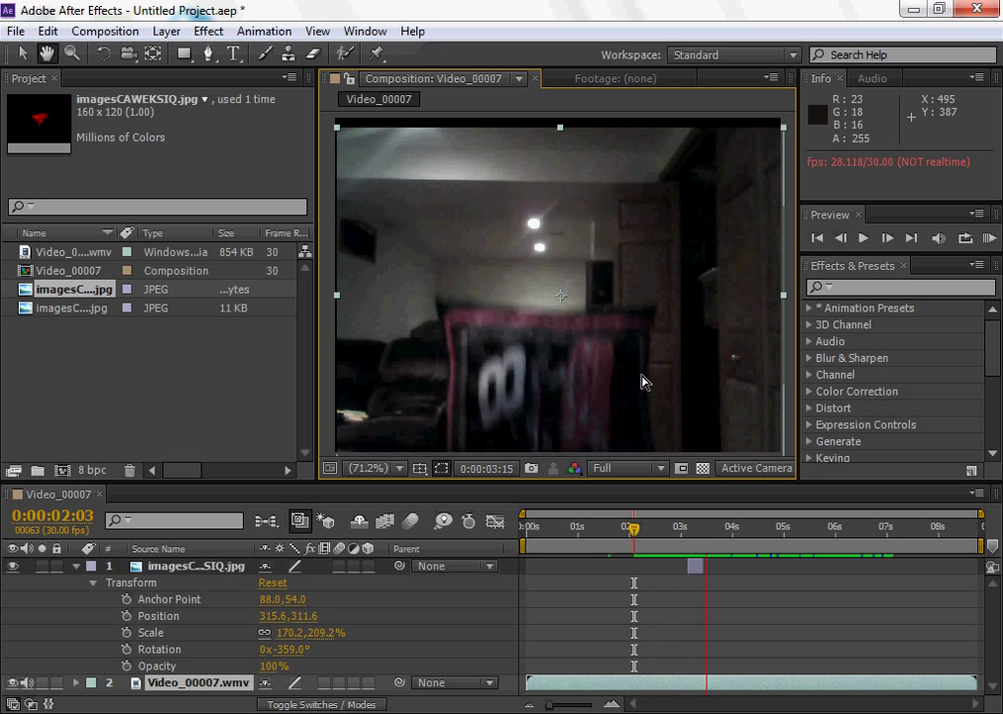
key(space)
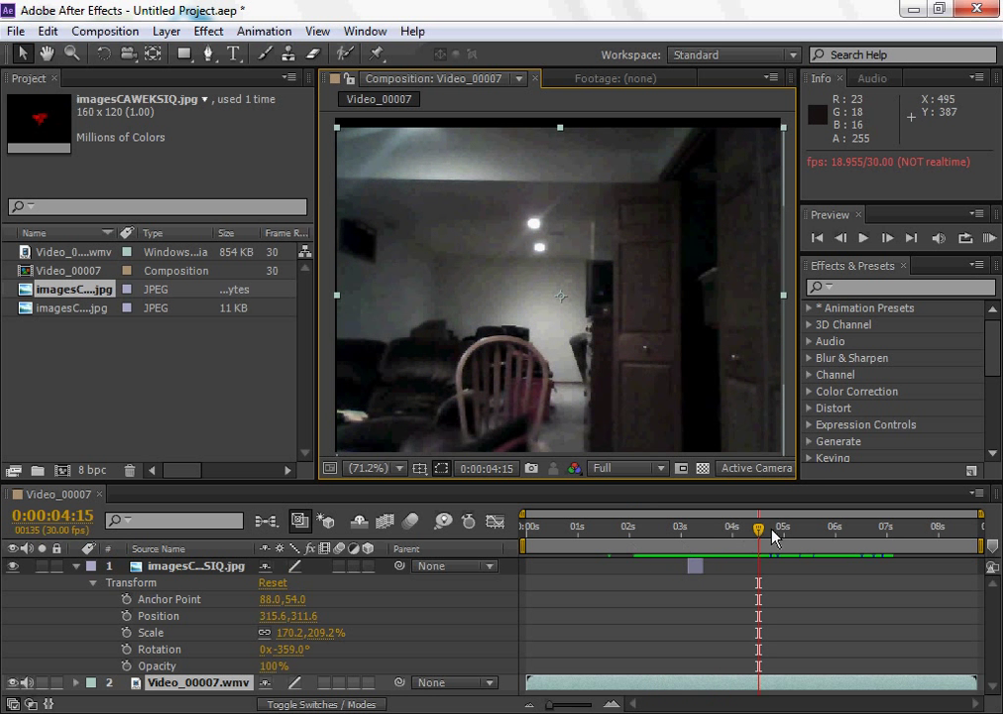
drag(722, 535, 630, 533)
key(space)
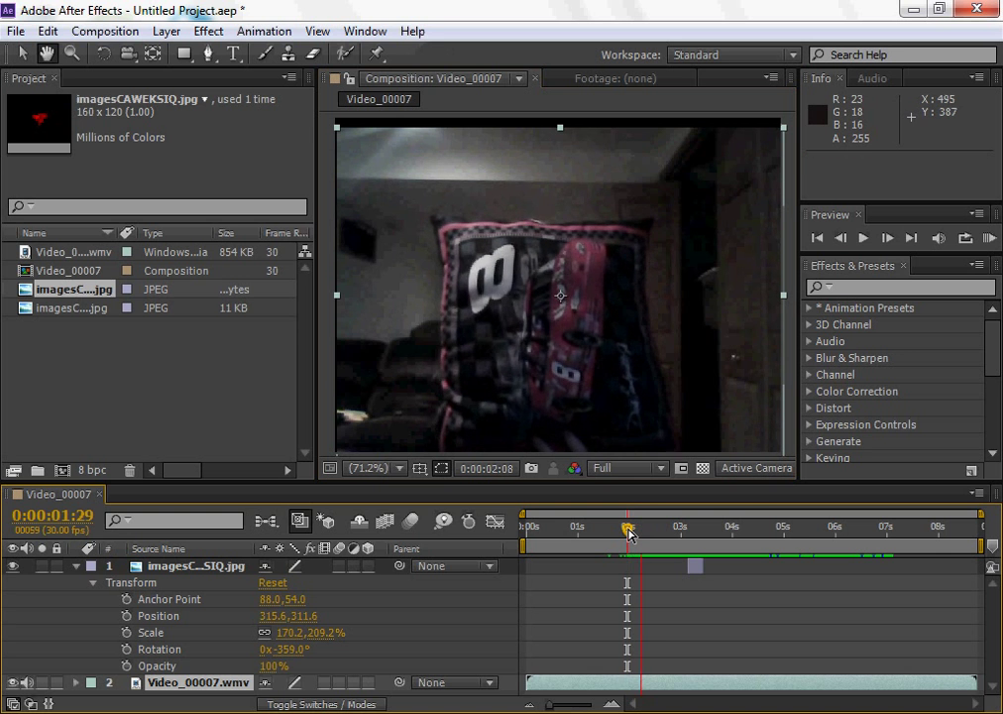
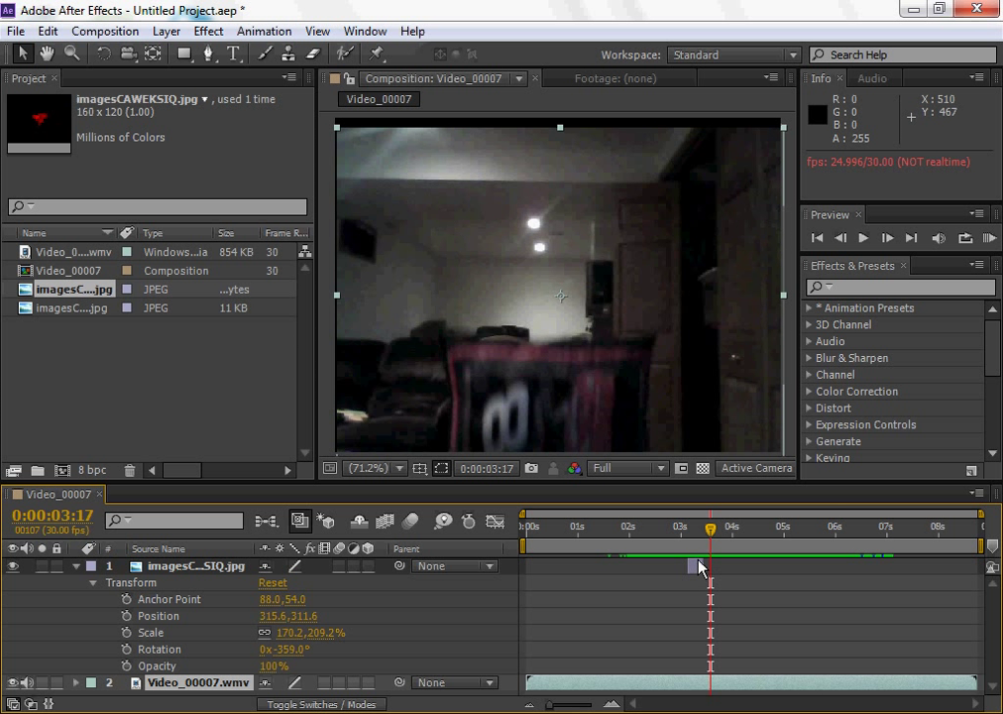
Place a second copy of the black-background blood image over the falling pillow at 0:00:03:18, at about 307.4, 338.2.
drag(711, 538, 714, 537)
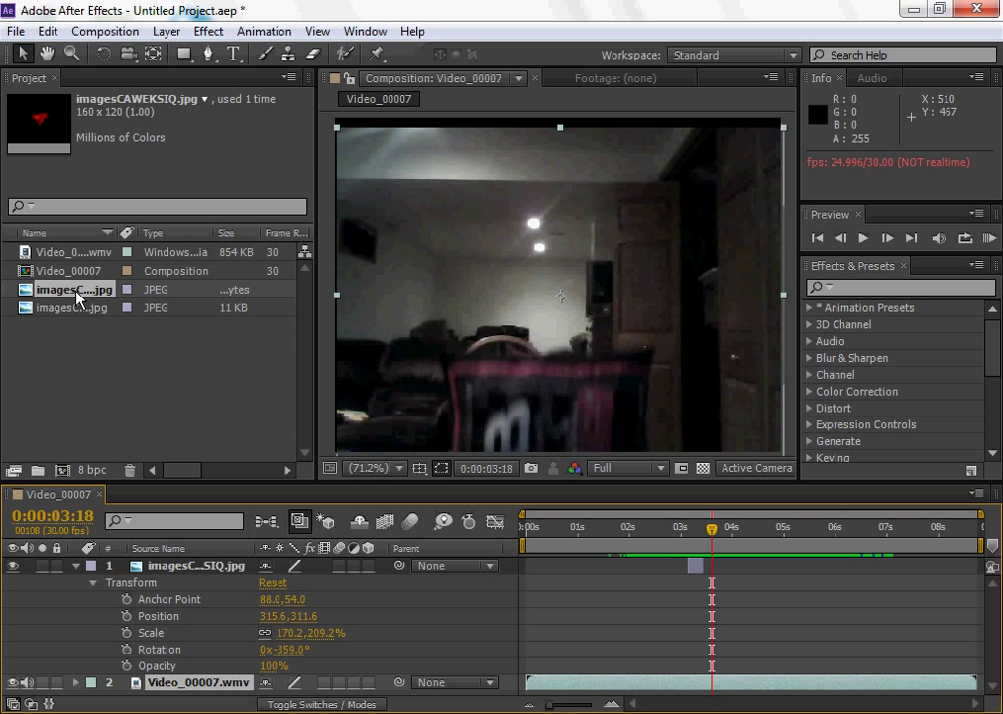
drag(77, 296, 552, 357)
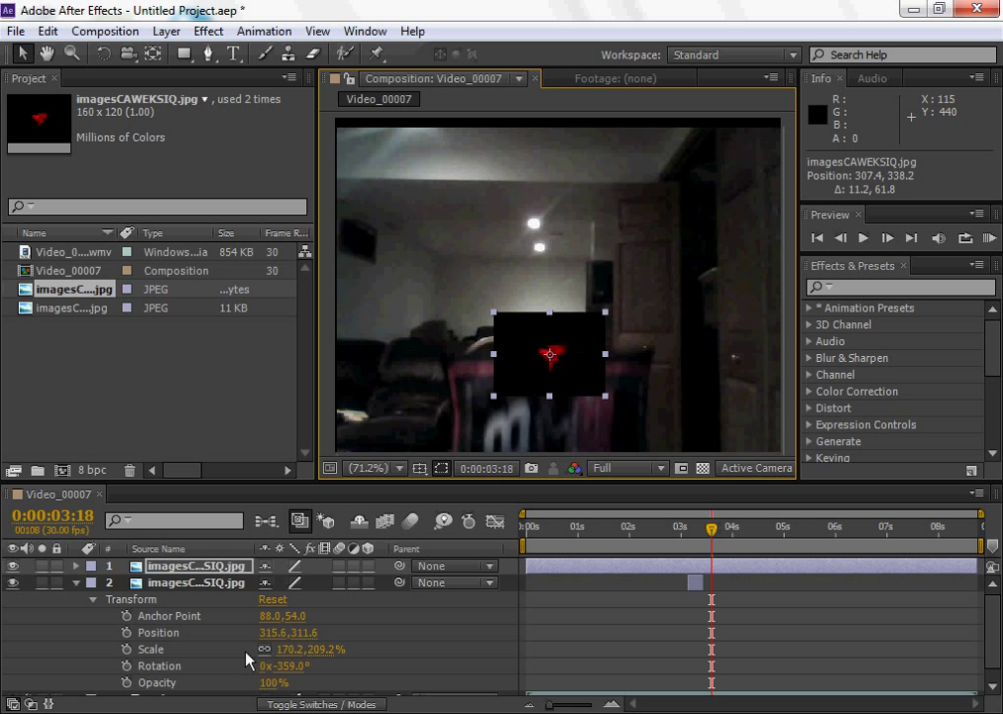
Blend the second blood layer in Screen mode, and adjust it to position 311.6, 343.9 and scale 100%, 119%.
right_click(553, 373)
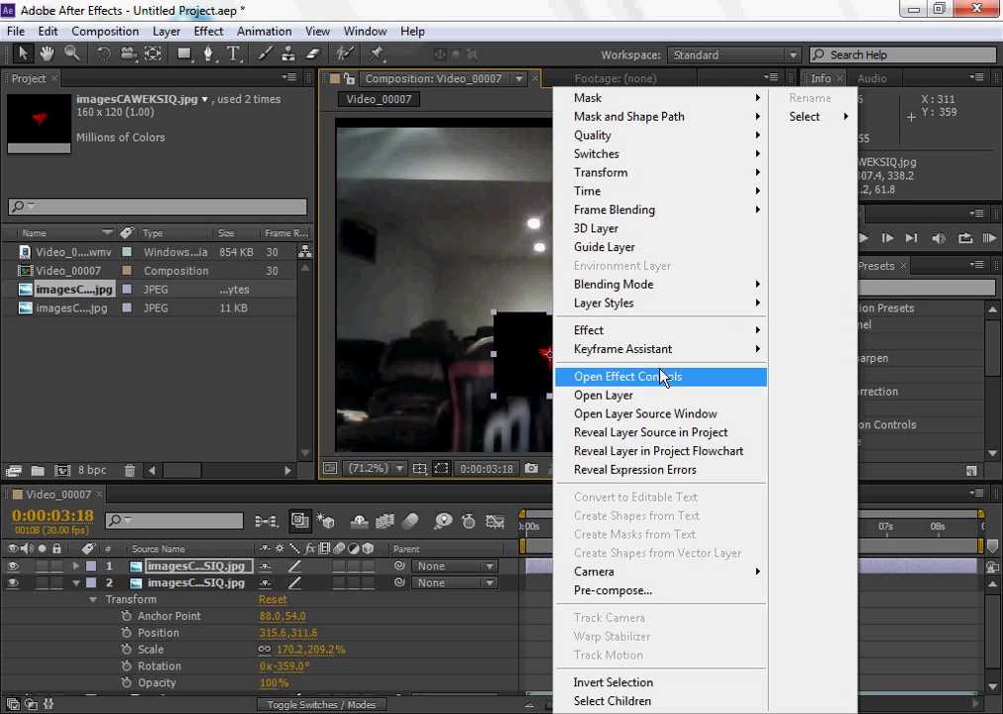
click(359, 635)
click(359, 635)
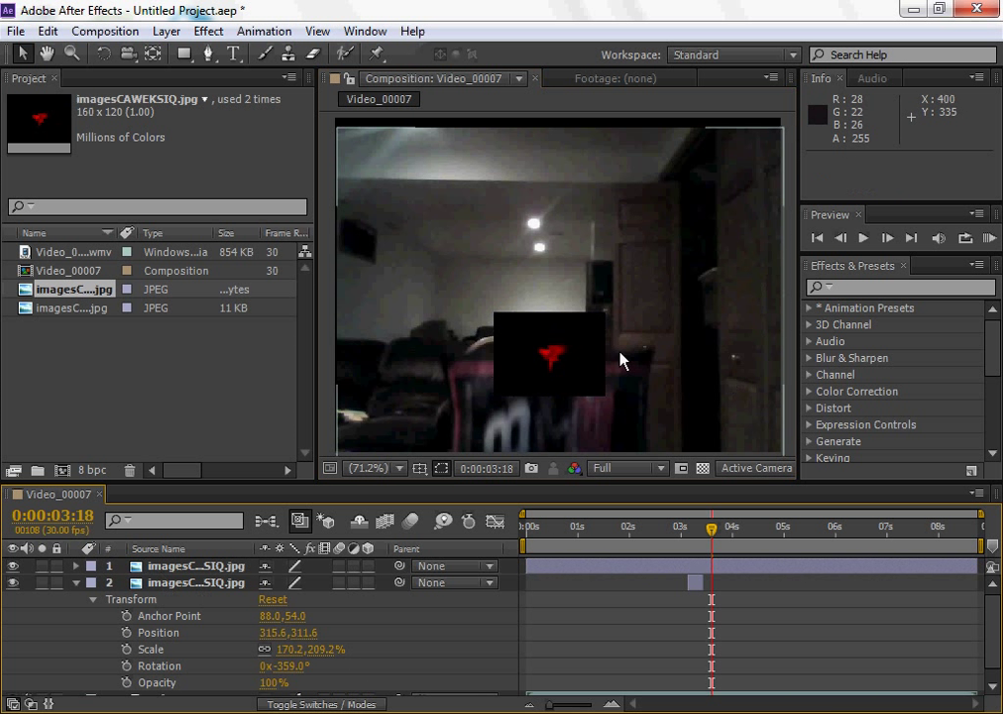
click(503, 390)
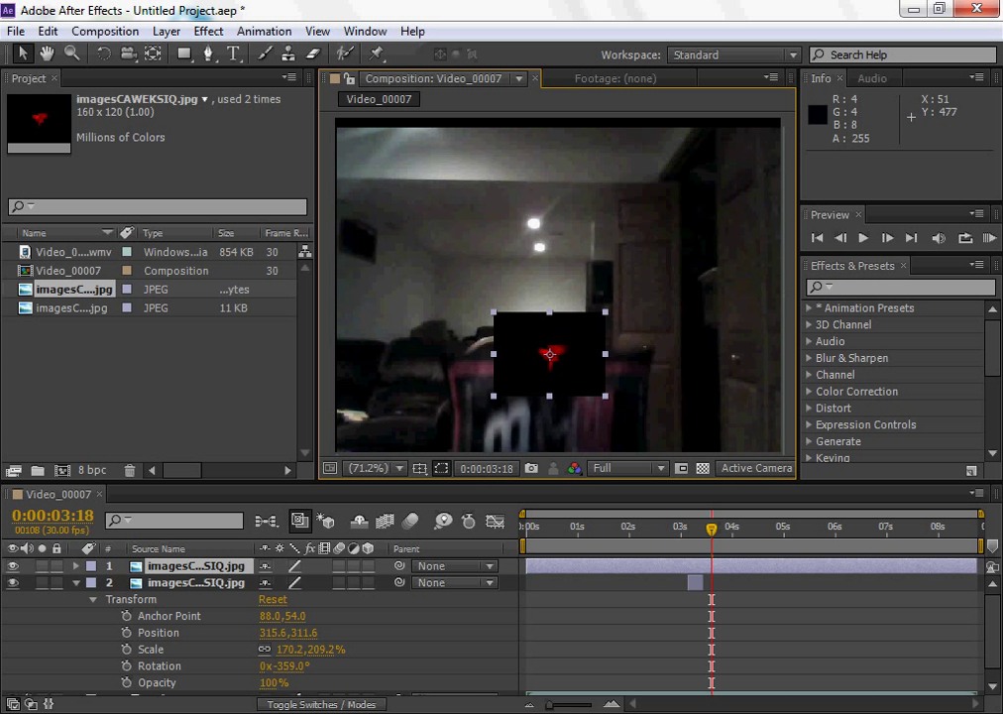
click(325, 704)
click(284, 566)
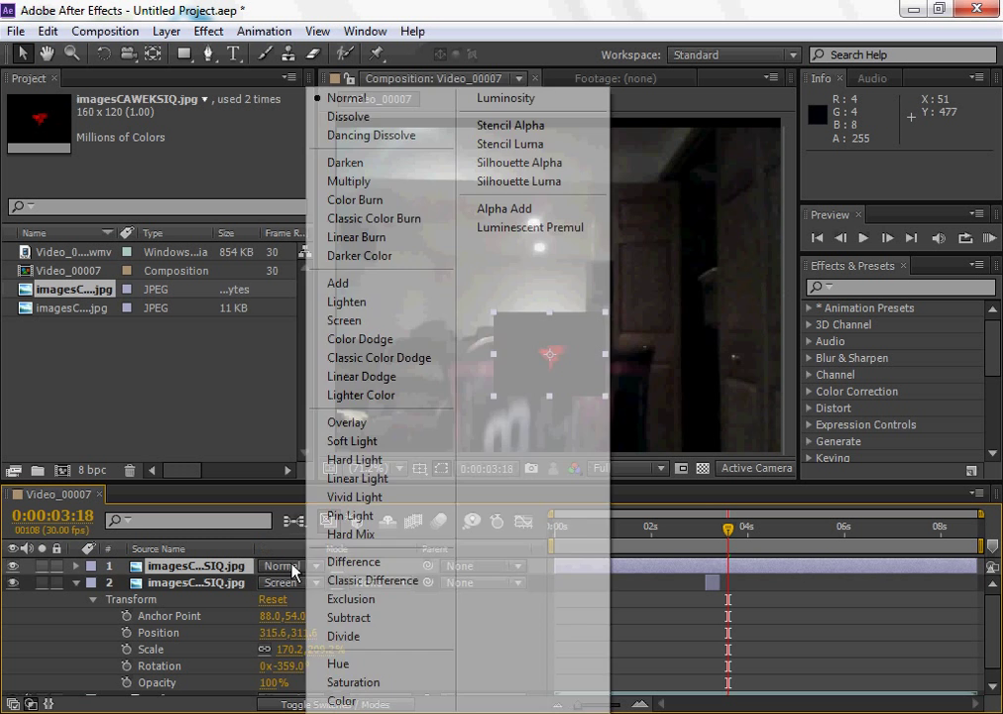
click(382, 320)
drag(541, 362, 555, 414)
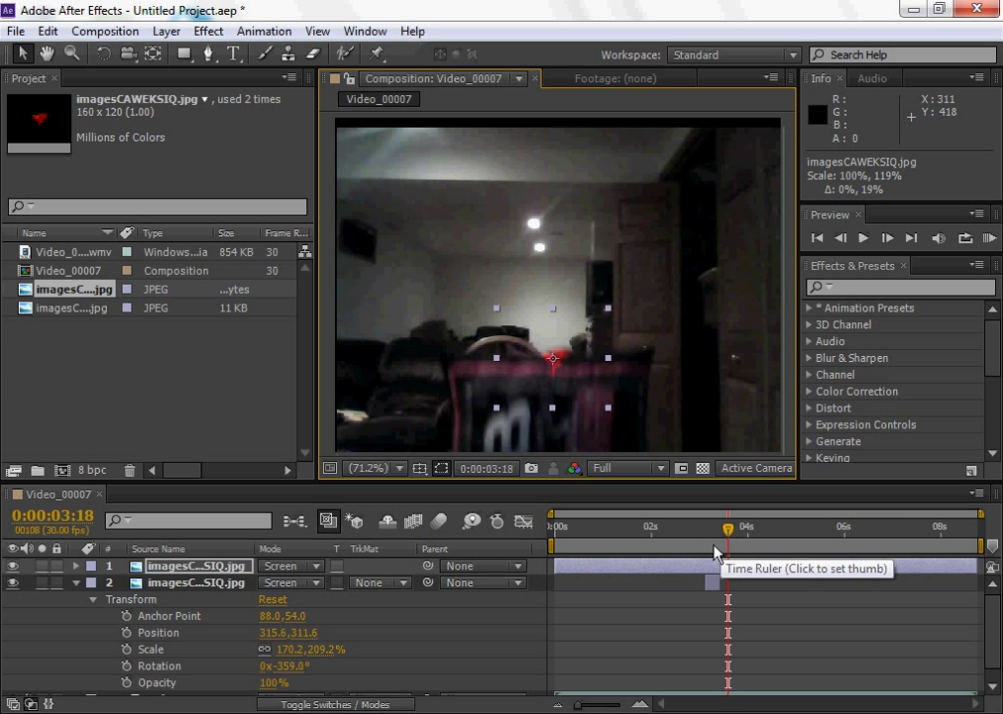
Trim the second blood layer to run from 0:00:03:18 to 0:00:03:25.
drag(555, 567, 704, 571)
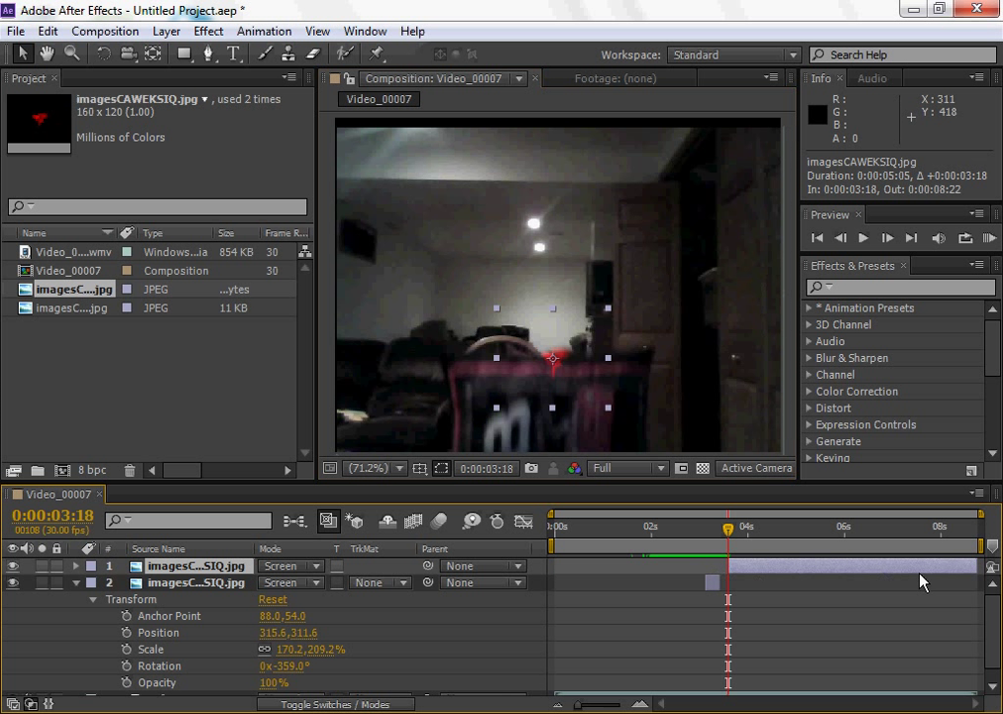
drag(978, 566, 744, 541)
key(alt+[)
click(712, 531)
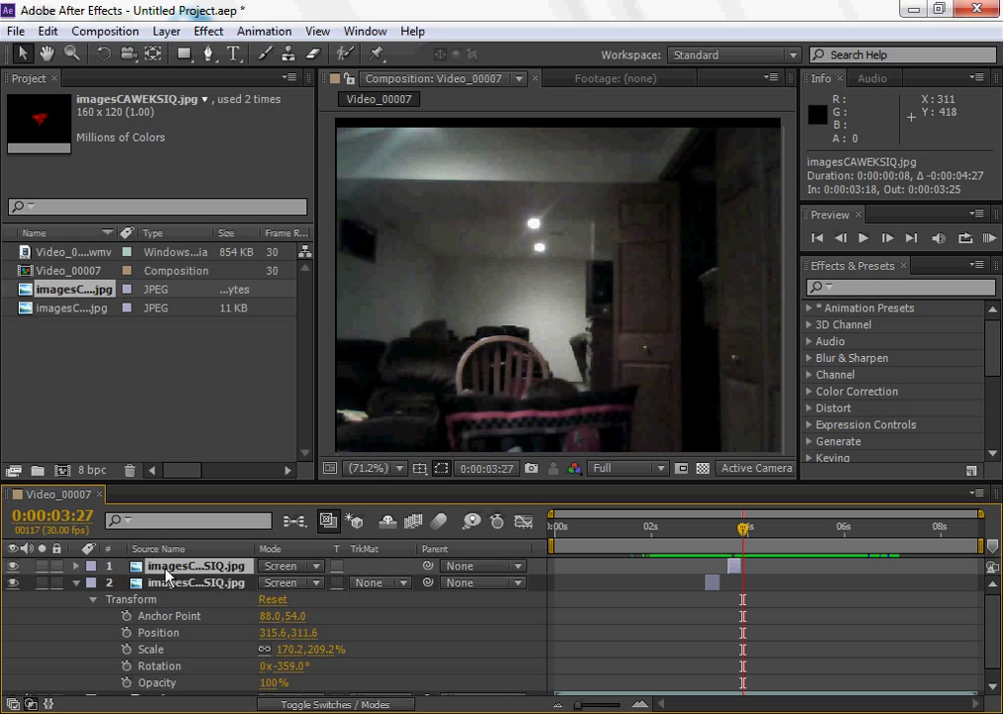
Retime the second blood layer to run from 0:00:04:01 to 0:00:04:10 and move it down to 297.5, 411.2.
click(77, 565)
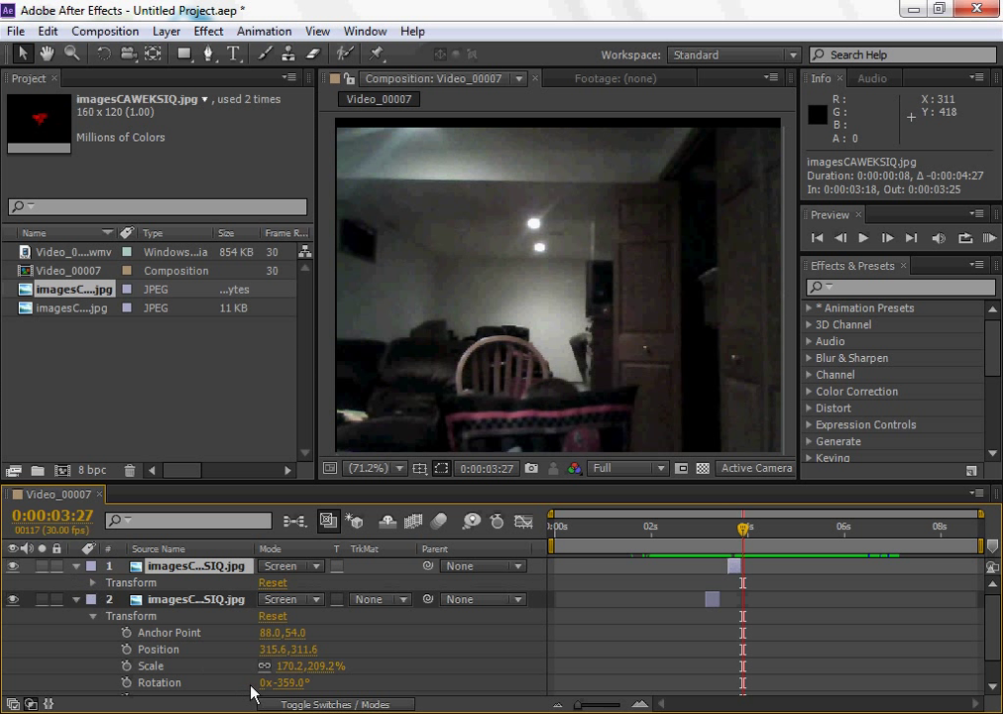
click(93, 583)
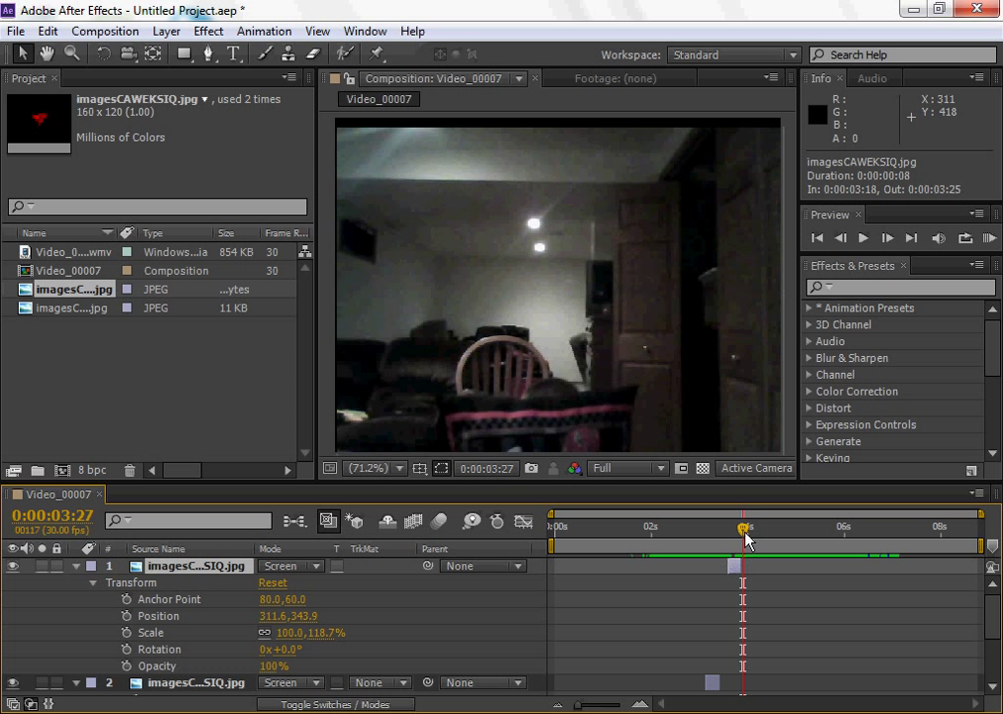
drag(746, 536, 769, 567)
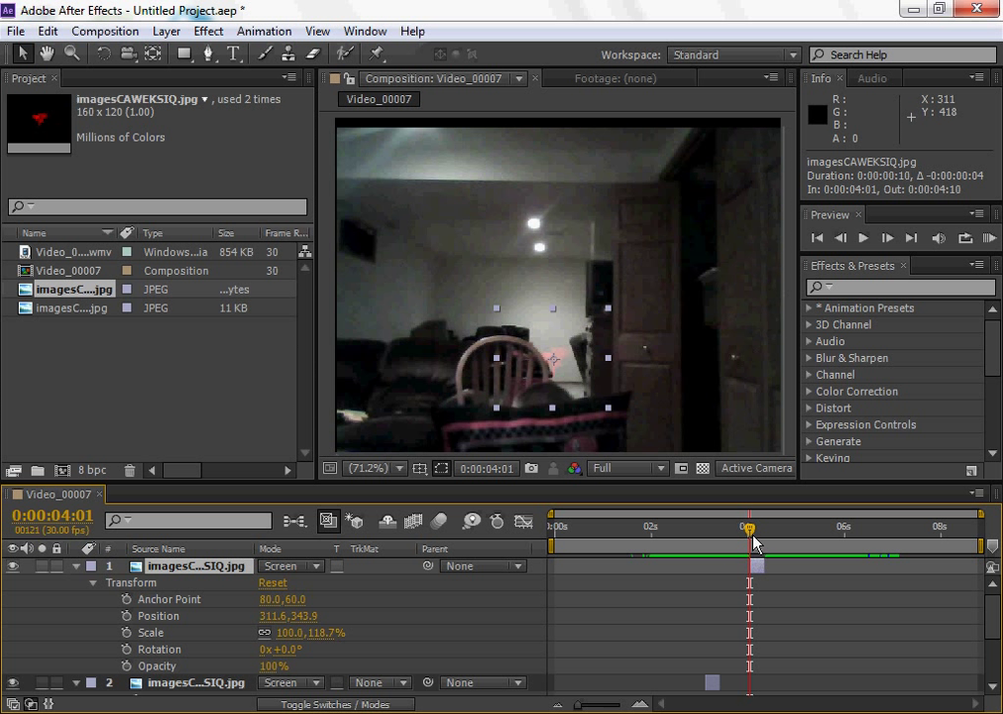
drag(556, 361, 546, 409)
Preview the second hit from 0:00:03:26 and shift its layer to run from 0:00:04:04 to 0:00:04:13.
drag(750, 535, 744, 535)
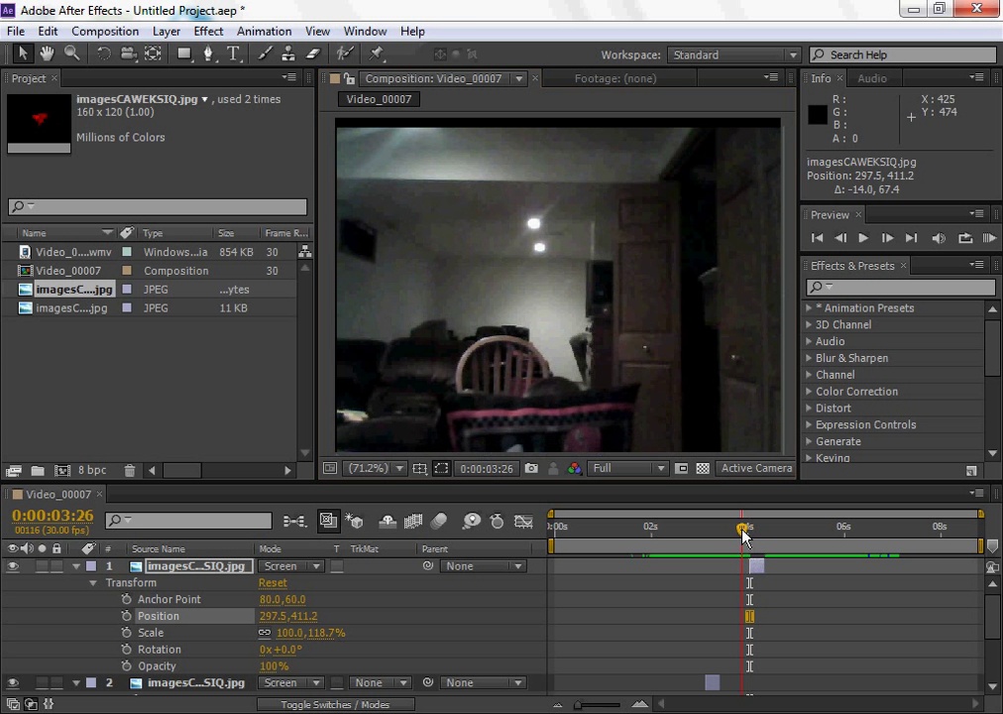
key(space)
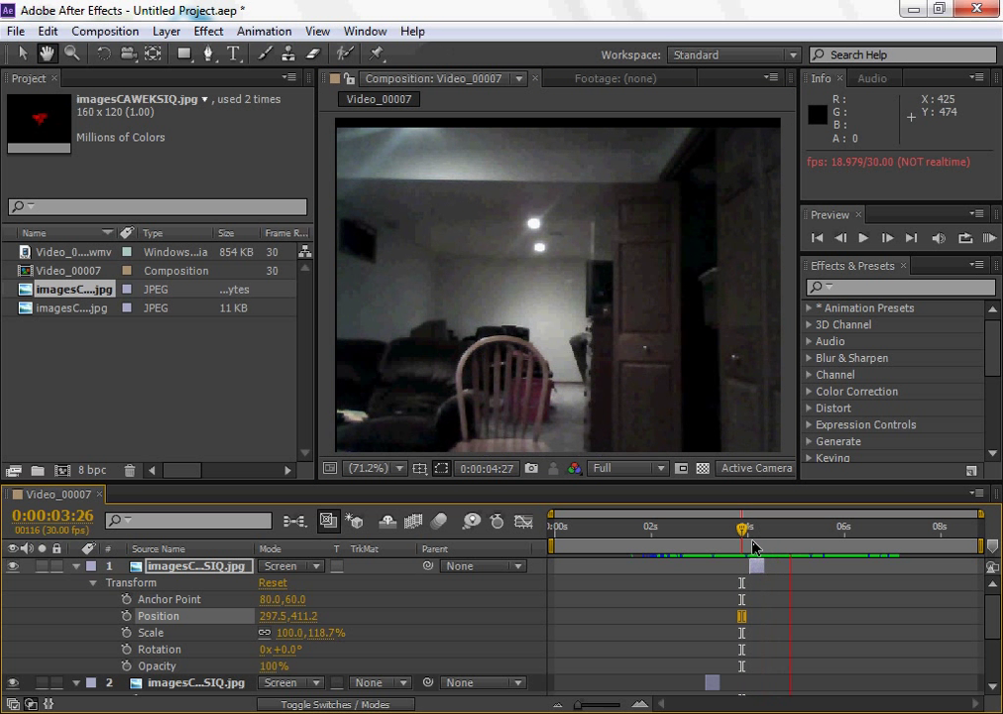
key(space)
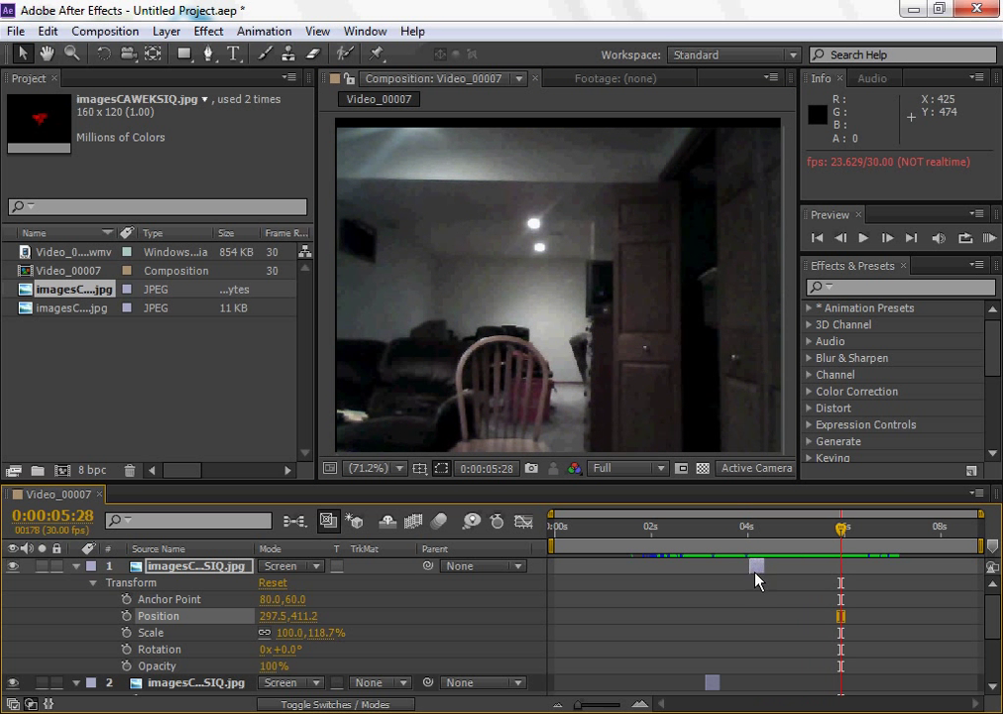
drag(751, 566, 762, 573)
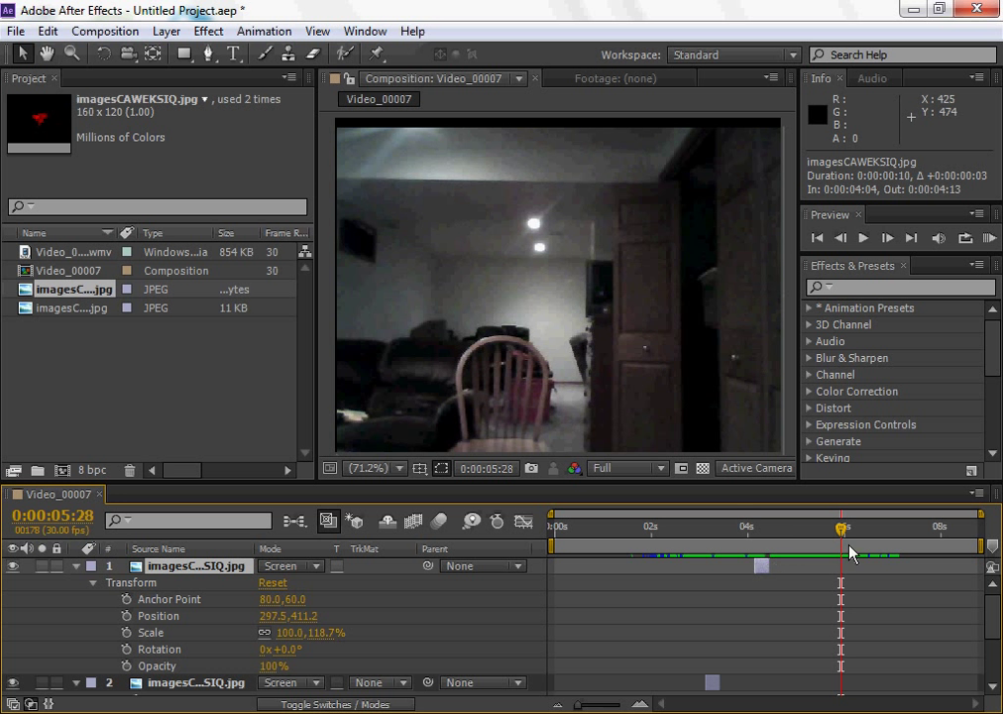
Replay the second hit from 0:00:03:26 and retime its layer to run from 0:00:04:02 to 0:00:04:07.
drag(849, 546, 744, 533)
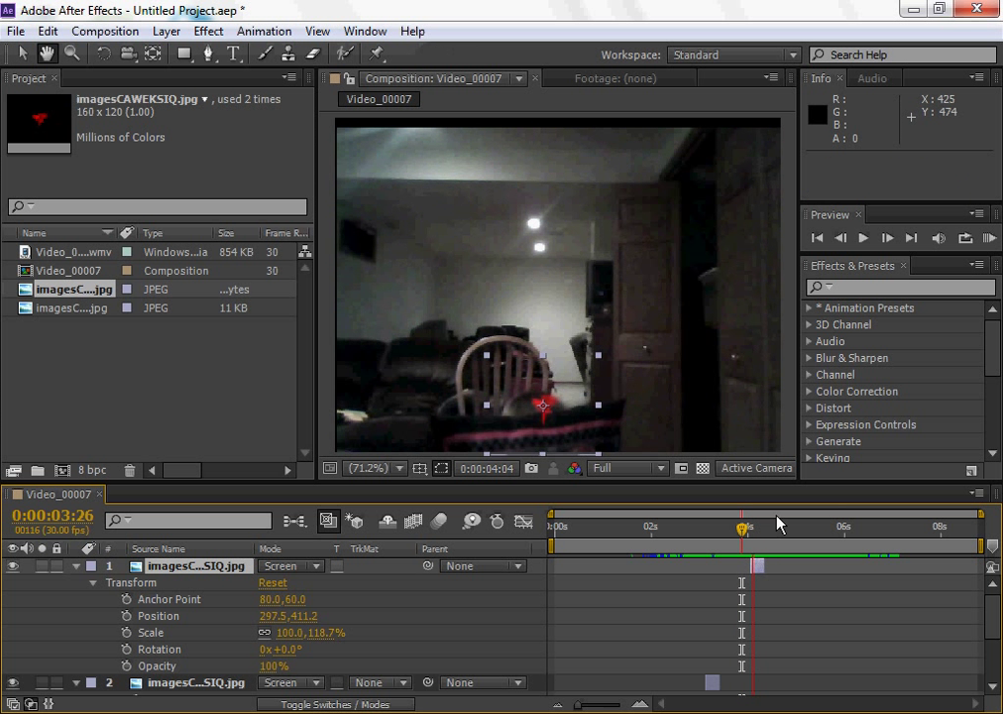
key(space)
key(space)
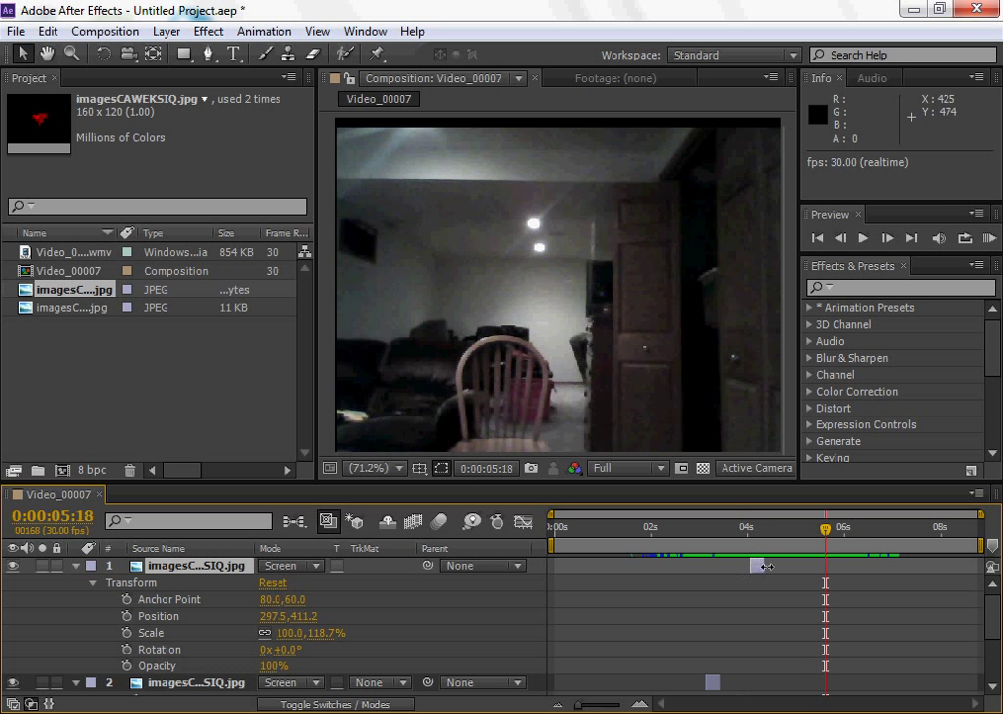
Replay the second hit from 0:00:03:20 and trim its layer to end at 0:00:04:04.
drag(778, 538, 733, 533)
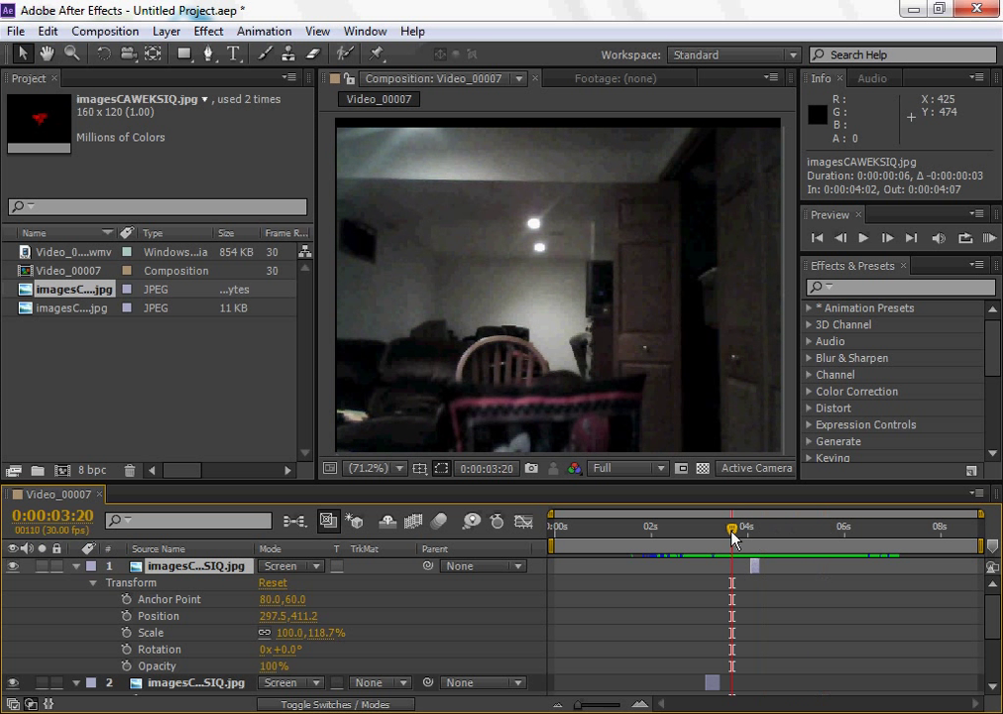
key(space)
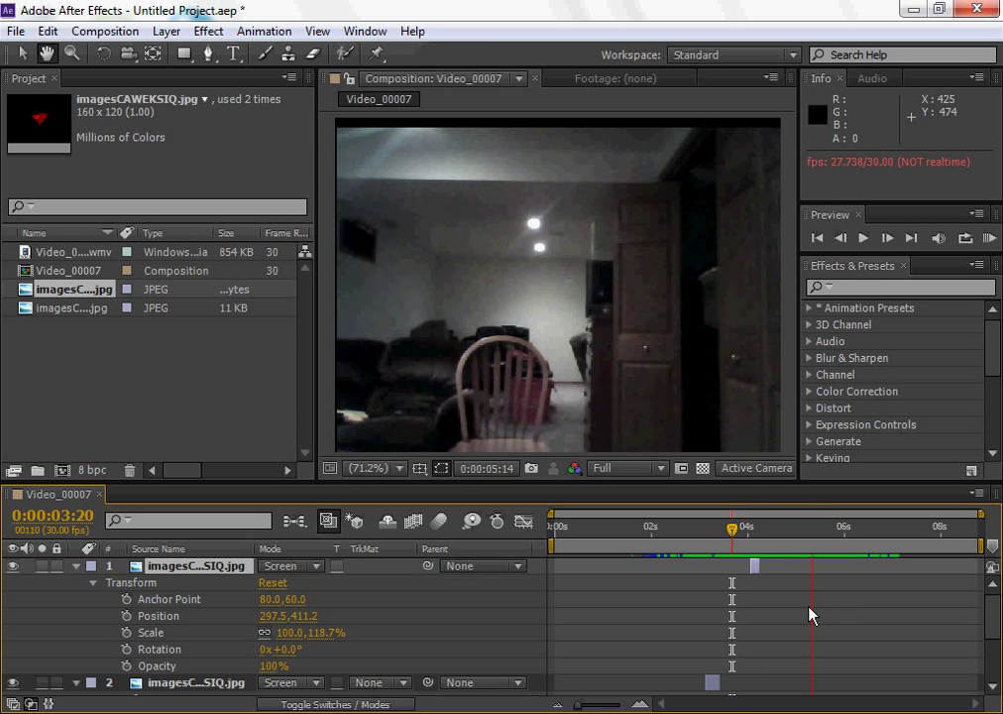
key(space)
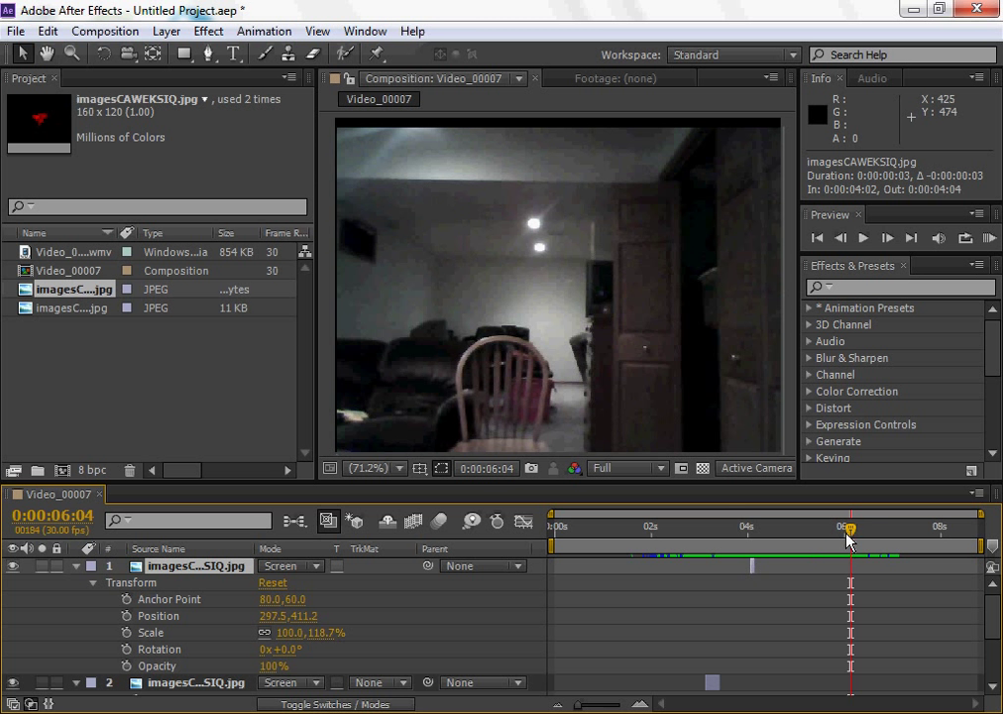
Replay the second hit from 0:00:03:21, and play the whole composition from the beginning to check the timing.
drag(848, 539, 733, 541)
key(space)
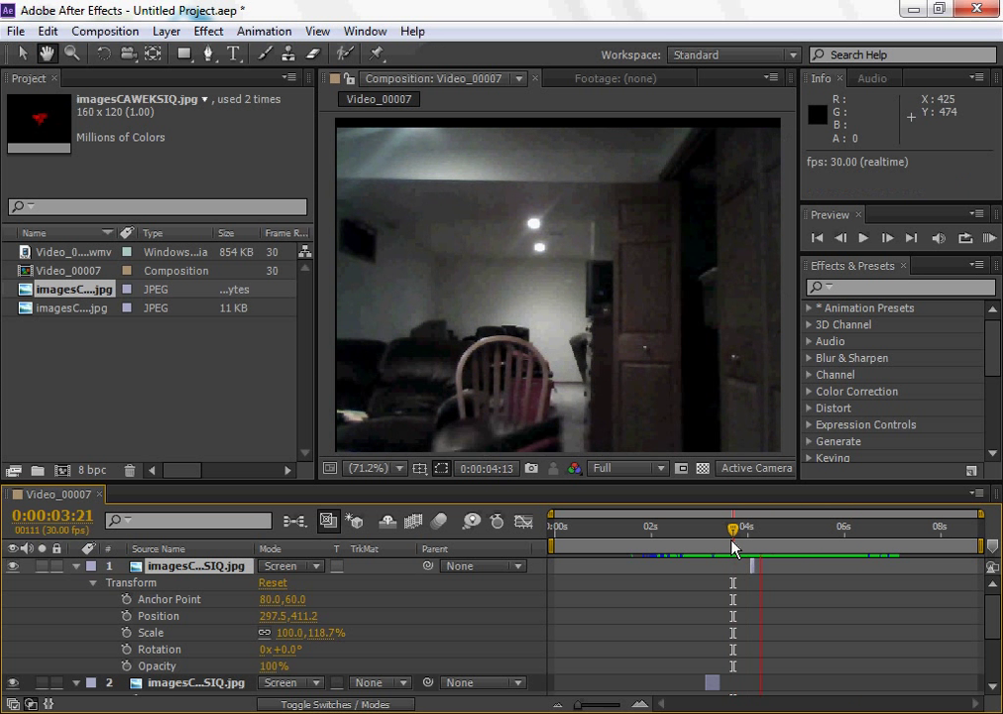
key(space)
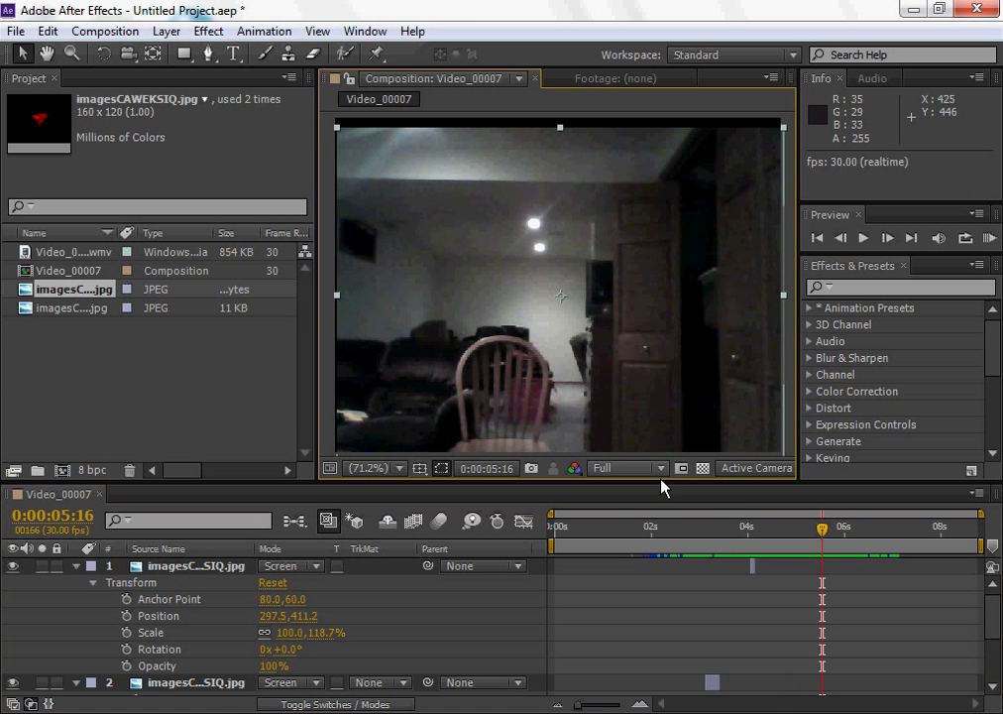
drag(823, 536, 538, 544)
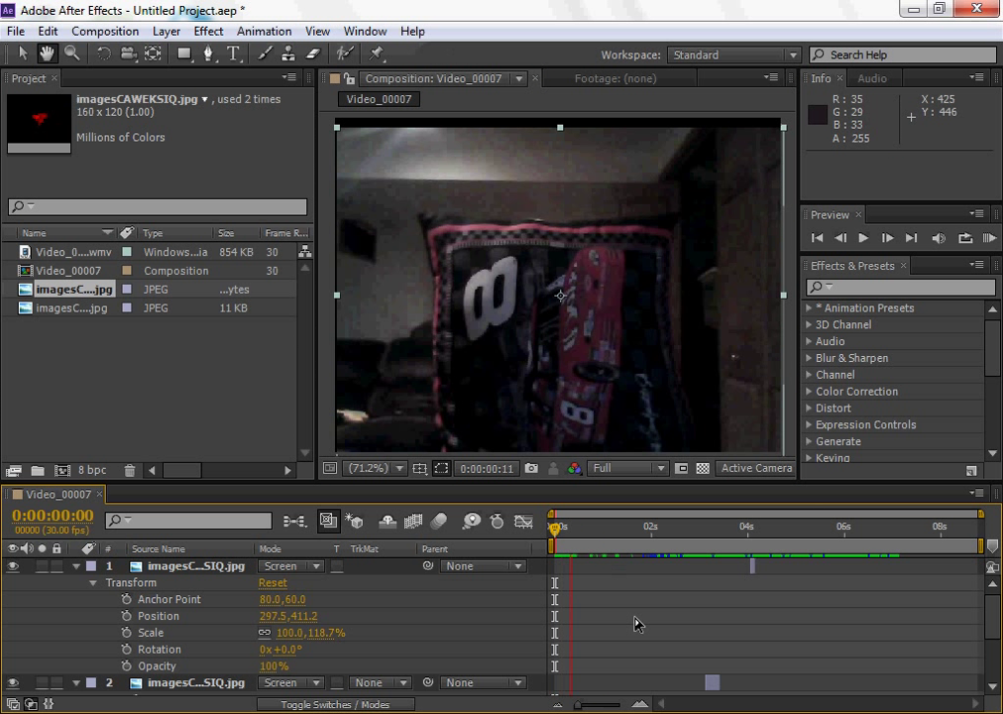